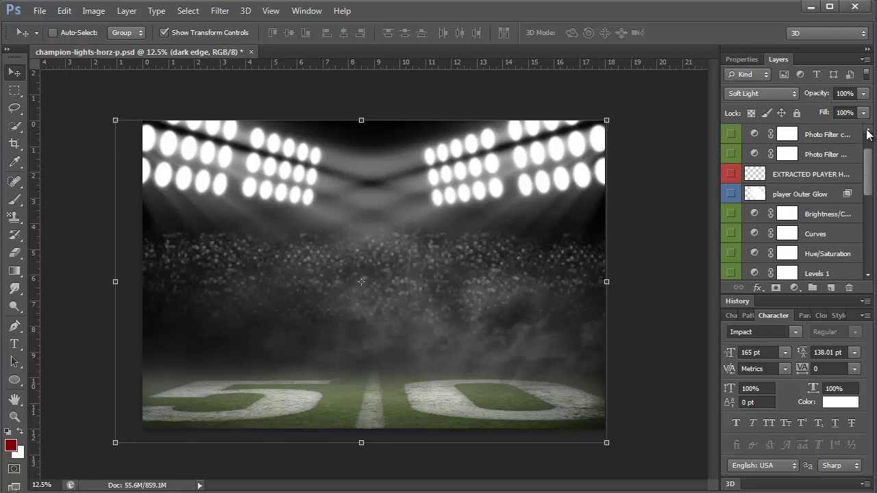
- Select the dark edge layer and toggle its visibility to check the vignette
scroll(868, 133, up, 2)
click(736, 137)
click(732, 135)
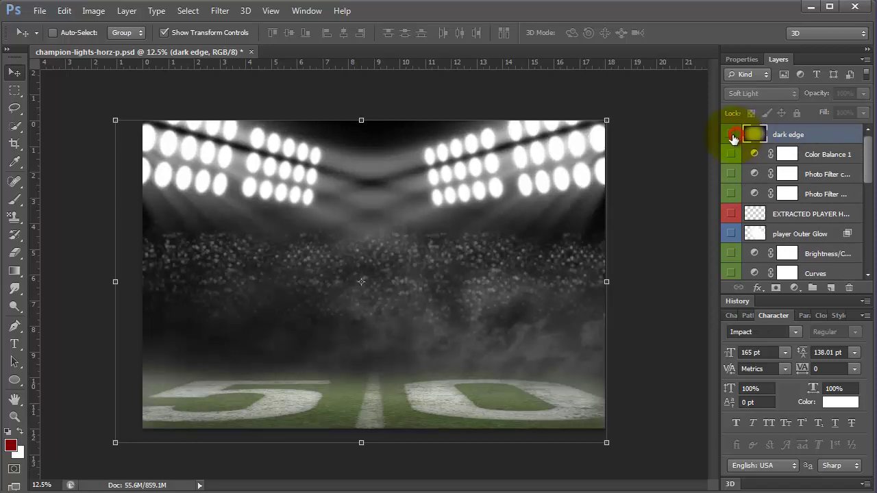
click(732, 136)
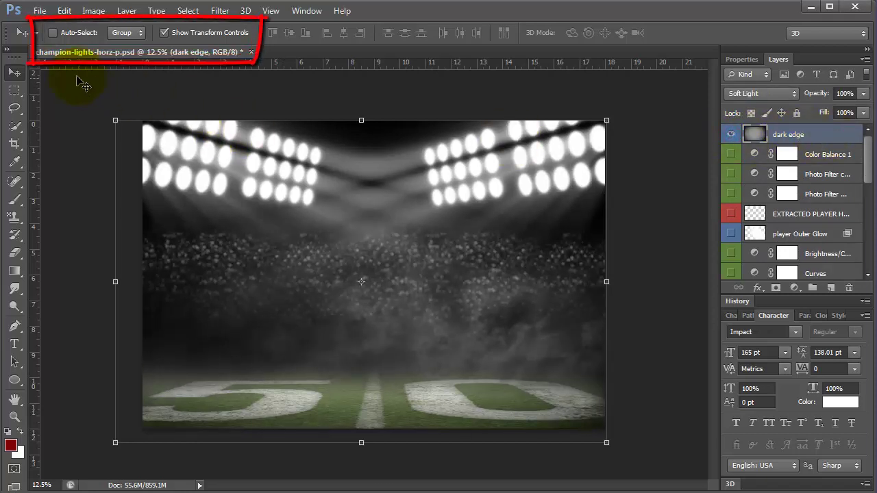
- Enable Auto-Select set to Layer and fully lock the visible dark edge layer
click(53, 32)
click(113, 34)
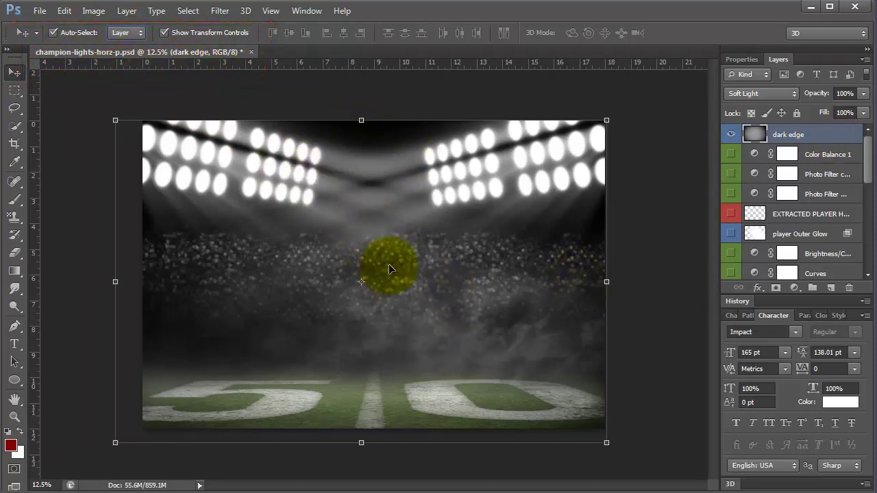
click(796, 113)
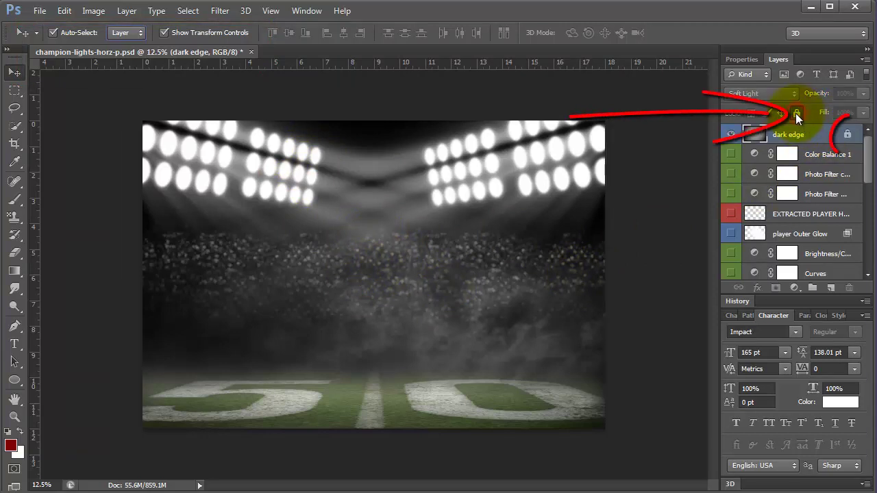
click(730, 137)
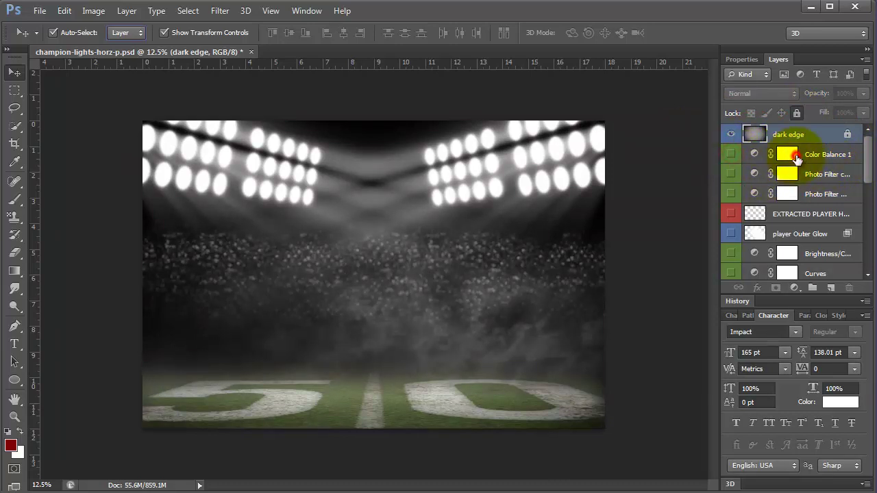
- Shift Color Balance 1 midtones to Cyan-Red -69 and Magenta-Green -24
click(754, 154)
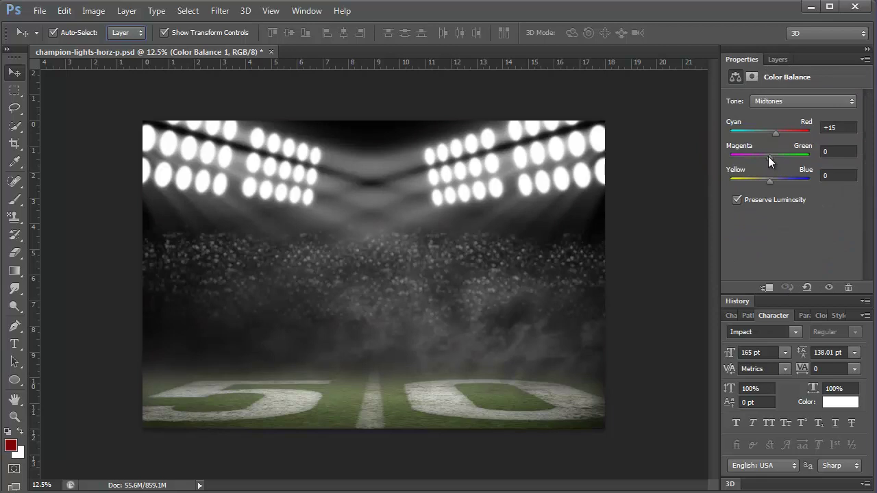
mouse_move(768, 156)
mouse_down()
mouse_move(789, 159)
mouse_move(741, 163)
mouse_move(760, 157)
mouse_up()
drag(776, 132, 743, 133)
click(786, 61)
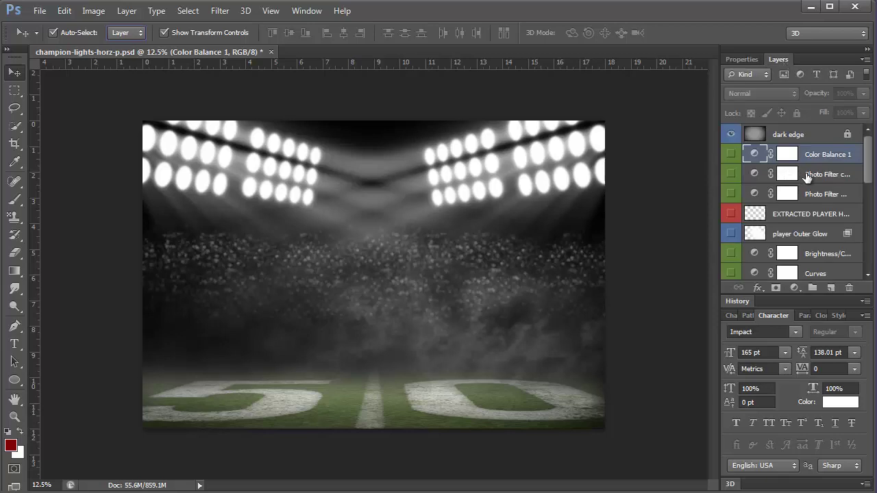
- Set the Photo Filter cool layer to the Blue filter at 88% density
double_click(780, 171)
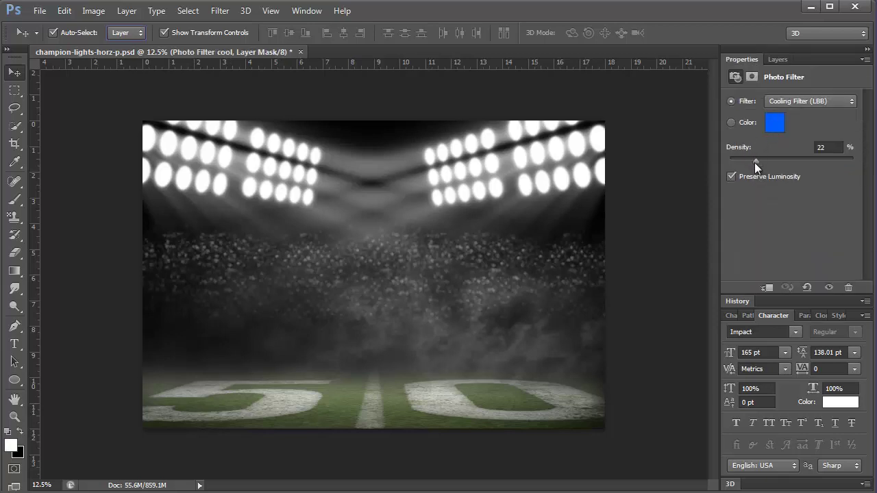
click(808, 102)
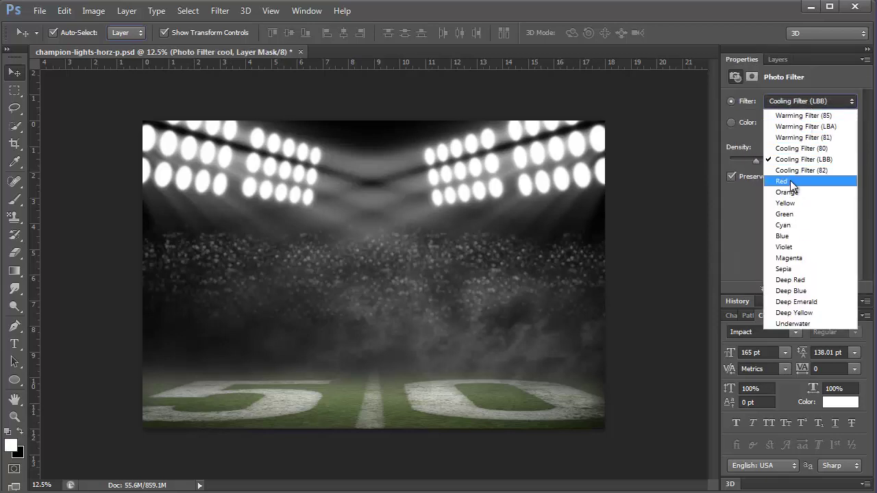
click(788, 183)
click(810, 102)
click(794, 236)
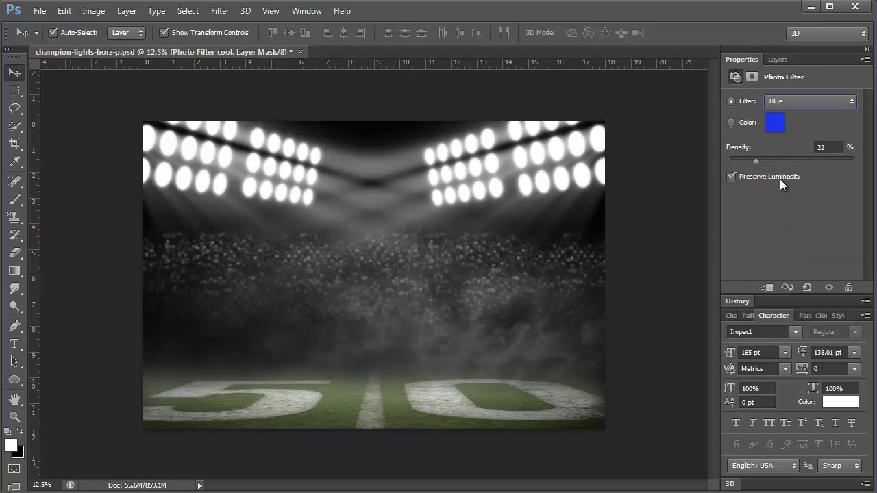
drag(755, 161, 803, 165)
- Hide the Photo Filter cool layer and make the Photo Filter warm layer visible
click(771, 59)
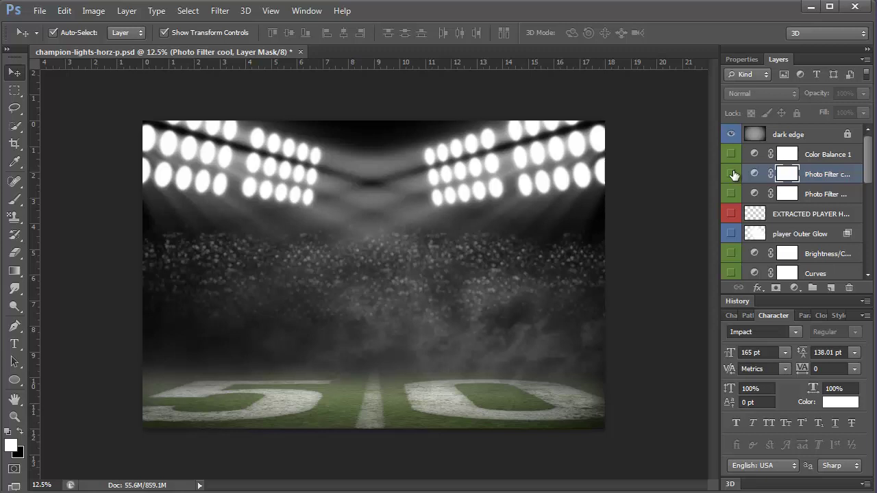
click(730, 174)
click(775, 195)
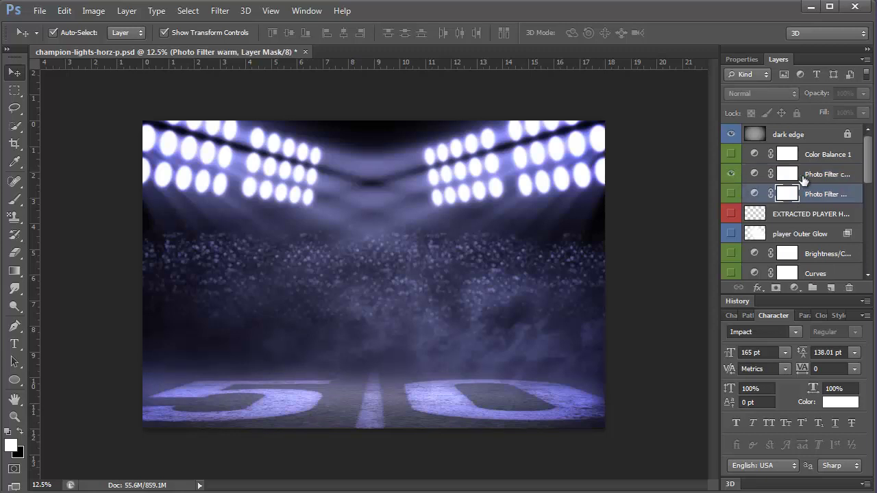
drag(718, 166, 691, 172)
click(713, 174)
click(713, 194)
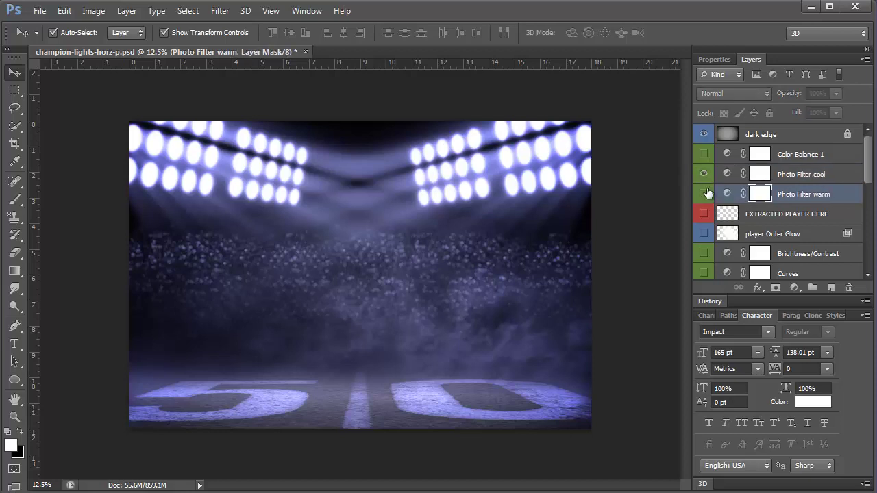
click(704, 194)
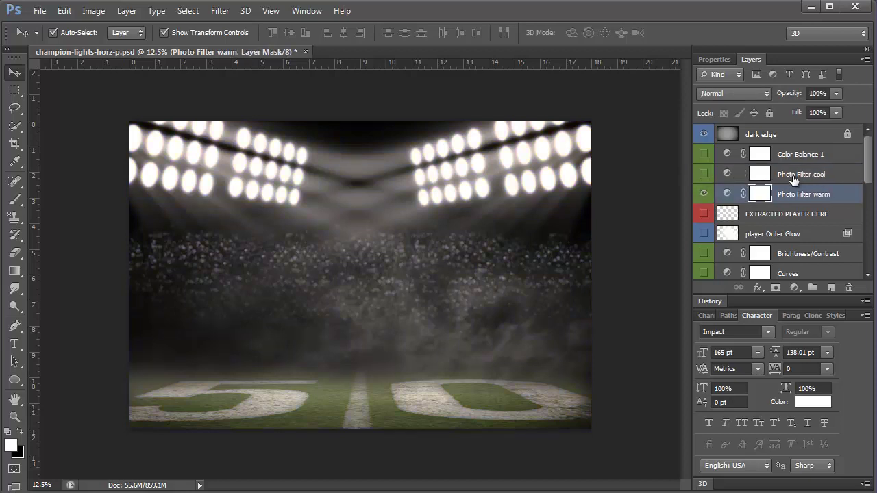
- Change the Photo Filter cool preset to Deep Yellow, then select Photo Filter warm
click(797, 178)
double_click(727, 175)
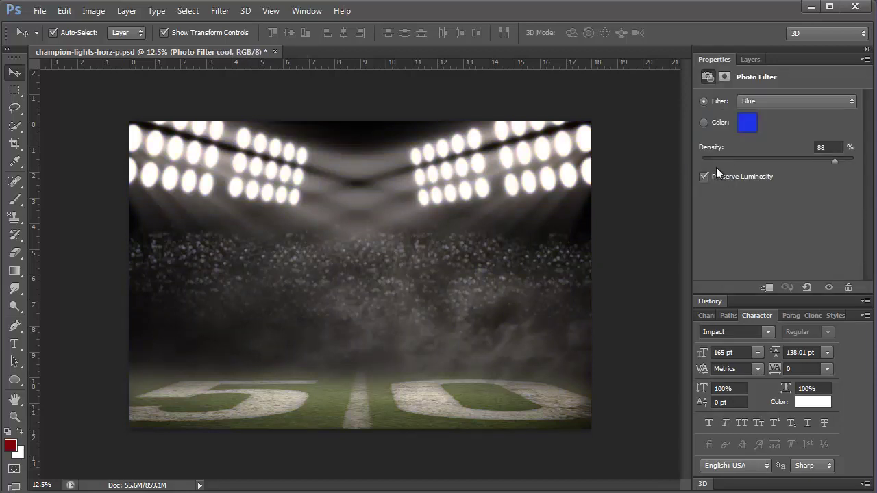
click(761, 98)
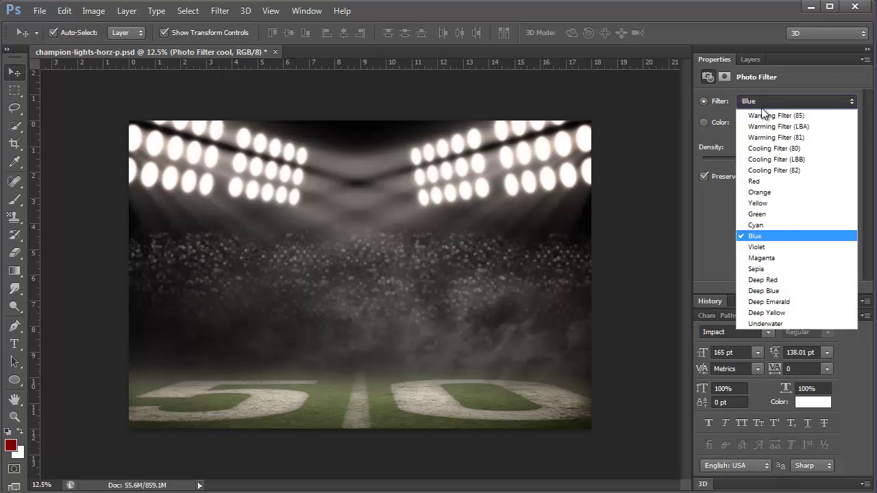
click(787, 310)
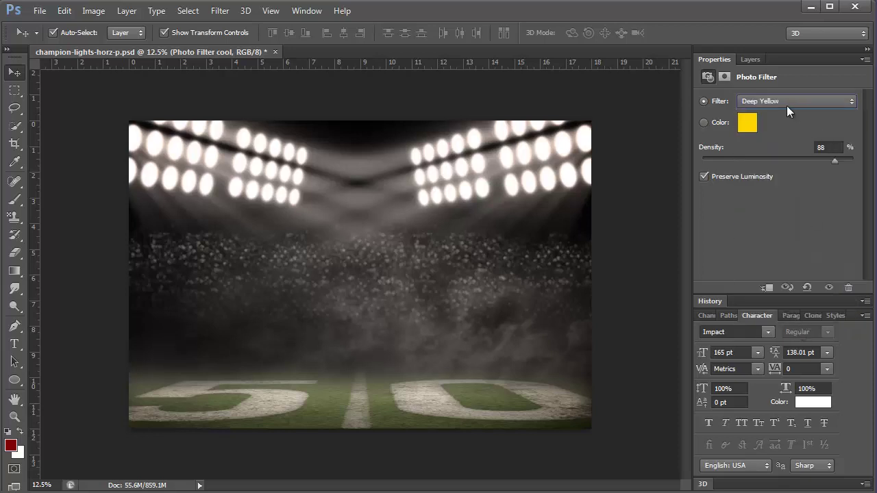
click(750, 59)
click(783, 197)
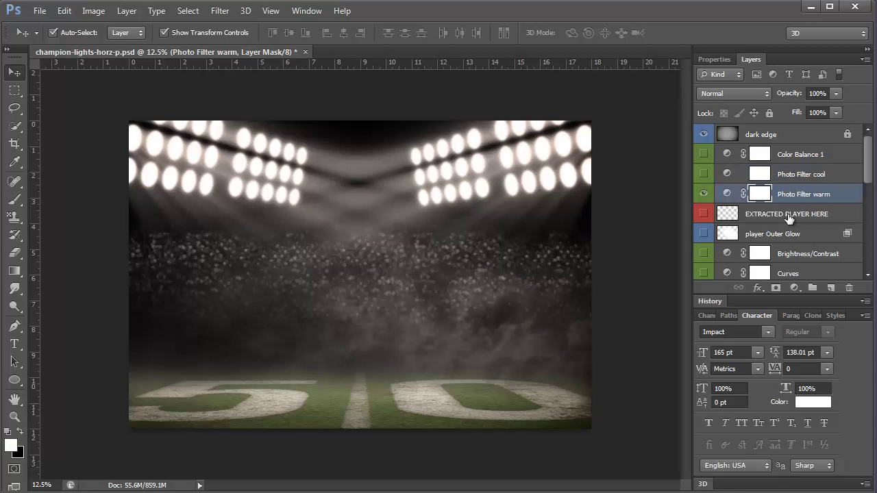
click(786, 215)
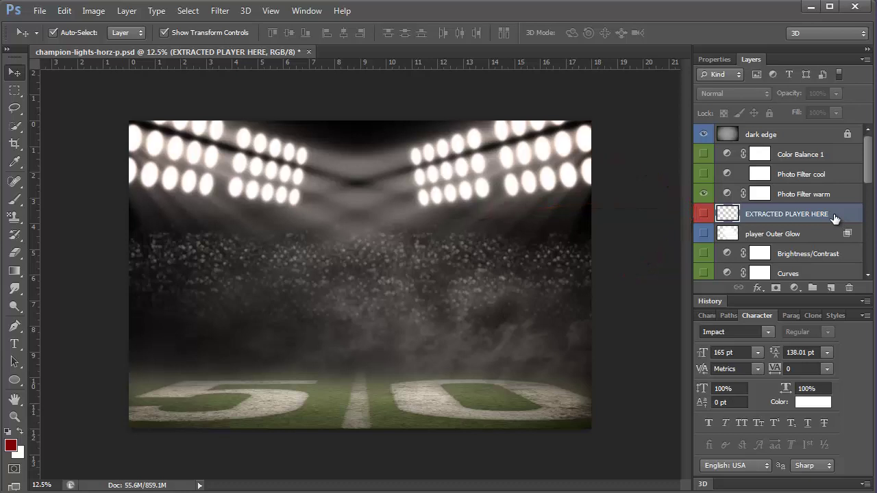
click(704, 233)
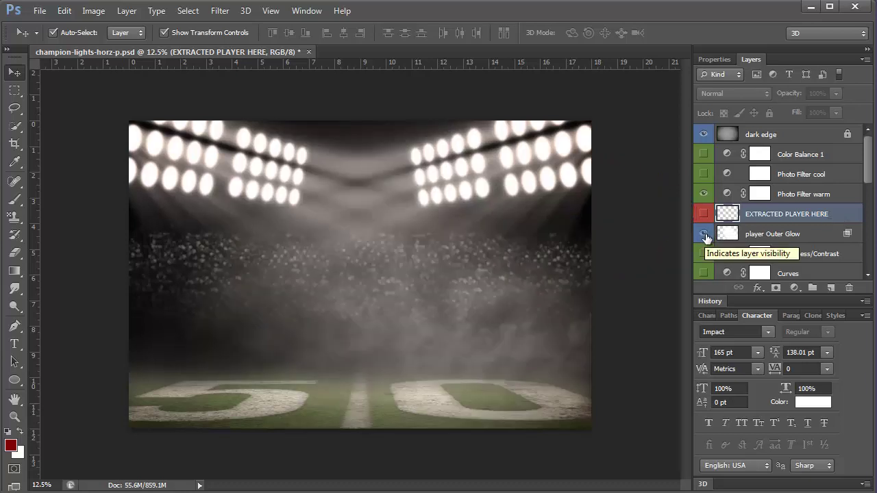
click(795, 236)
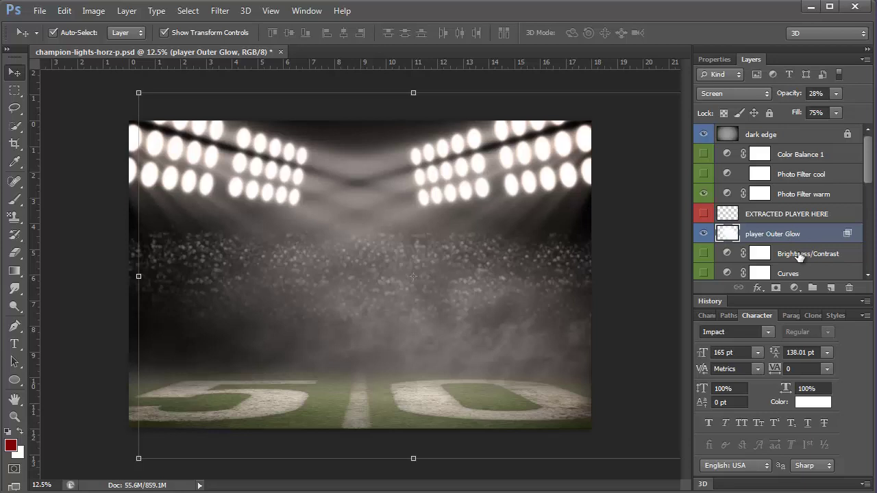
click(704, 234)
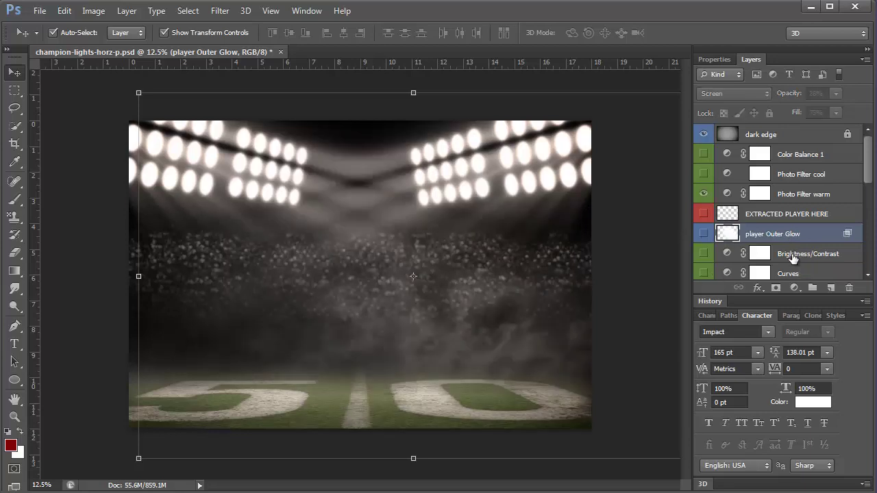
click(760, 254)
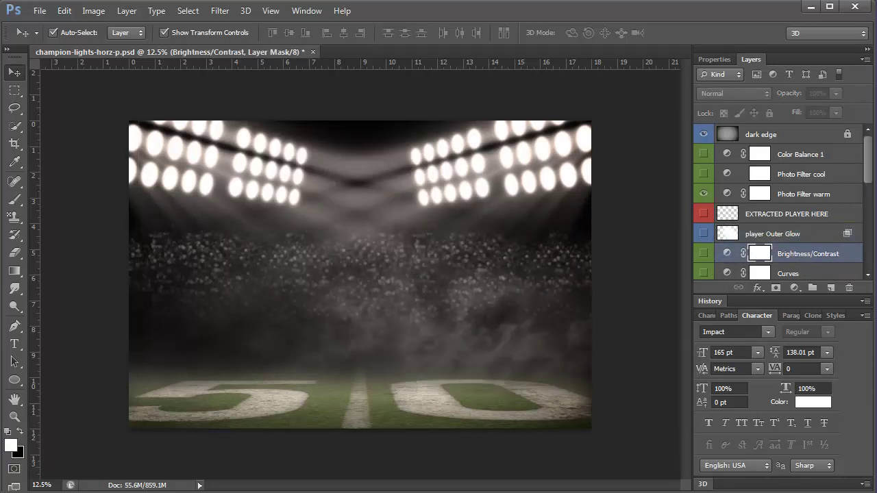
- Preview the Brightness/Contrast and Hue/Saturation adjustments, leaving both hidden
scroll(728, 254, down, 2)
click(704, 214)
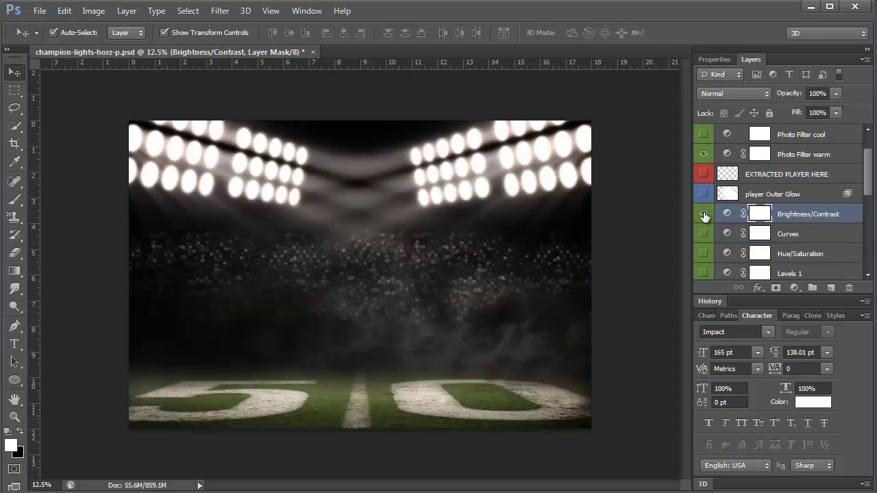
click(704, 214)
click(704, 253)
click(704, 254)
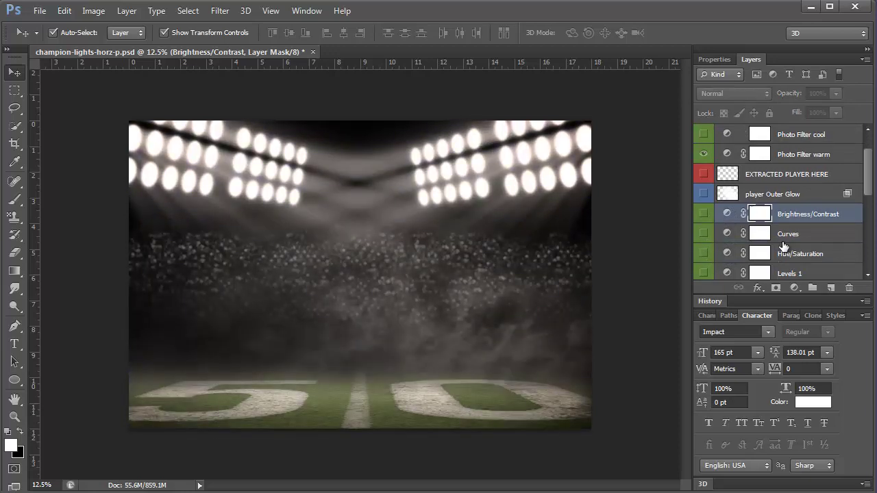
- Turn on the Curves adjustment and reshape its curve midpoint
double_click(732, 233)
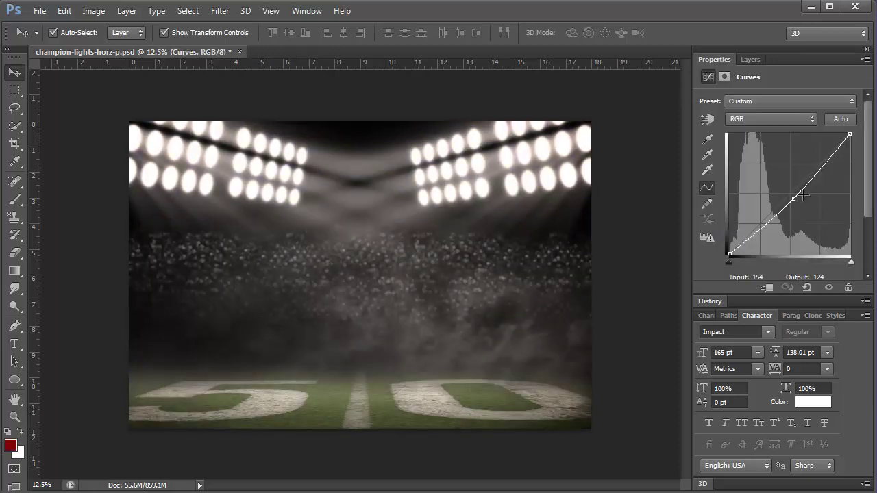
mouse_move(794, 198)
mouse_down()
mouse_move(783, 199)
mouse_move(792, 203)
mouse_up()
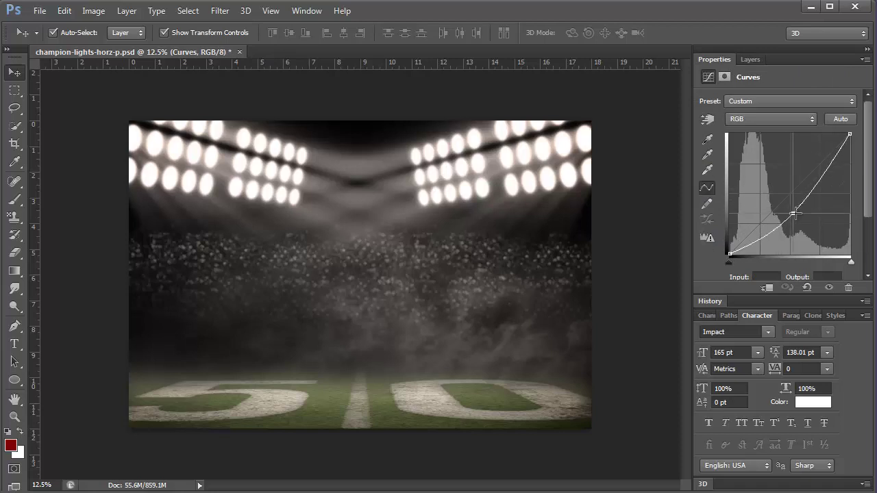
click(749, 59)
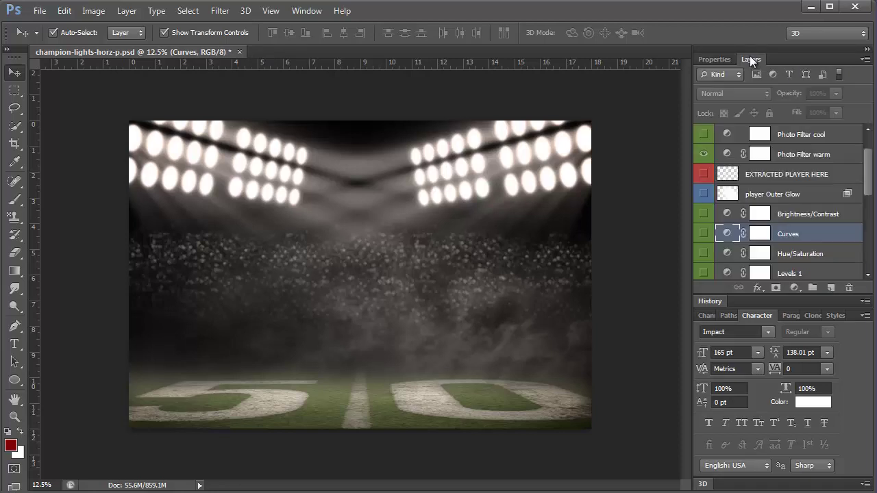
click(707, 235)
double_click(728, 236)
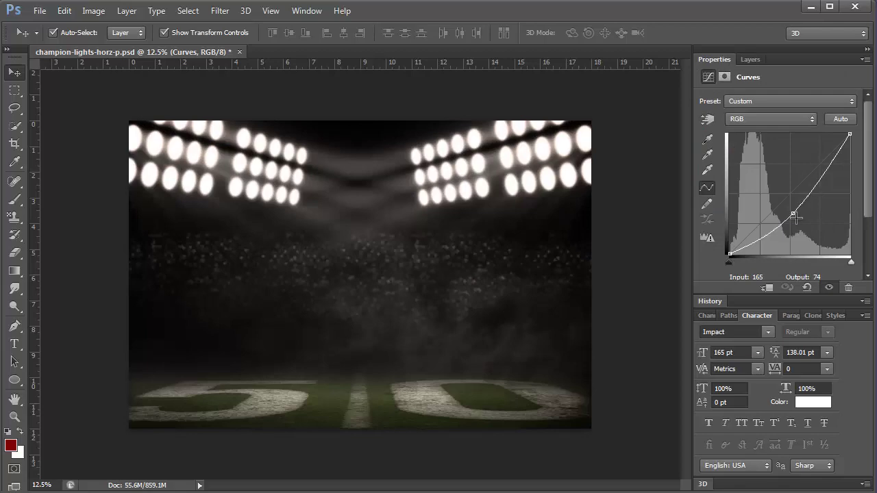
mouse_move(793, 214)
mouse_down()
mouse_move(754, 172)
mouse_move(800, 234)
mouse_move(754, 195)
mouse_move(794, 211)
mouse_up()
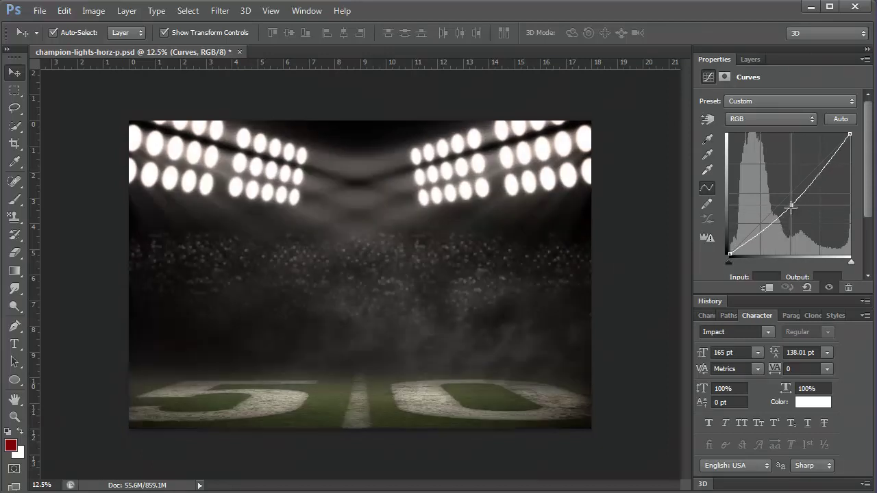
click(751, 59)
- Turn off Curves, nudge the Hue/Saturation hue, then hide Hue/Saturation
click(703, 214)
click(704, 214)
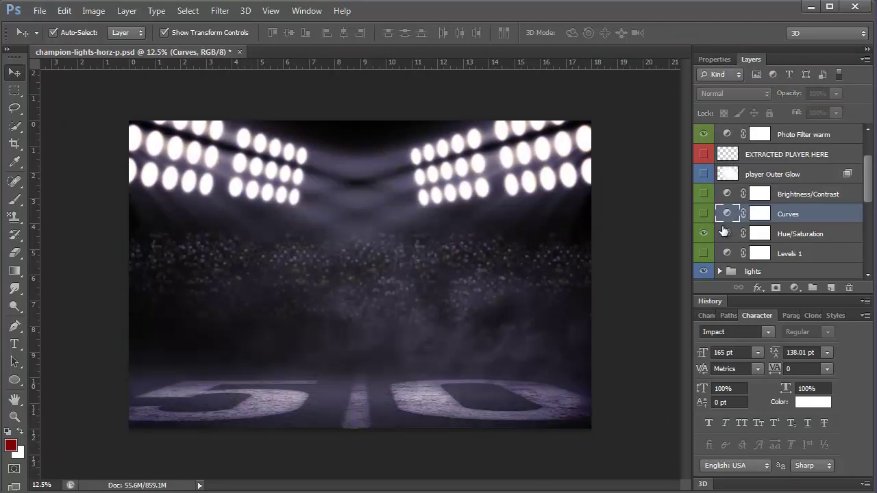
double_click(725, 234)
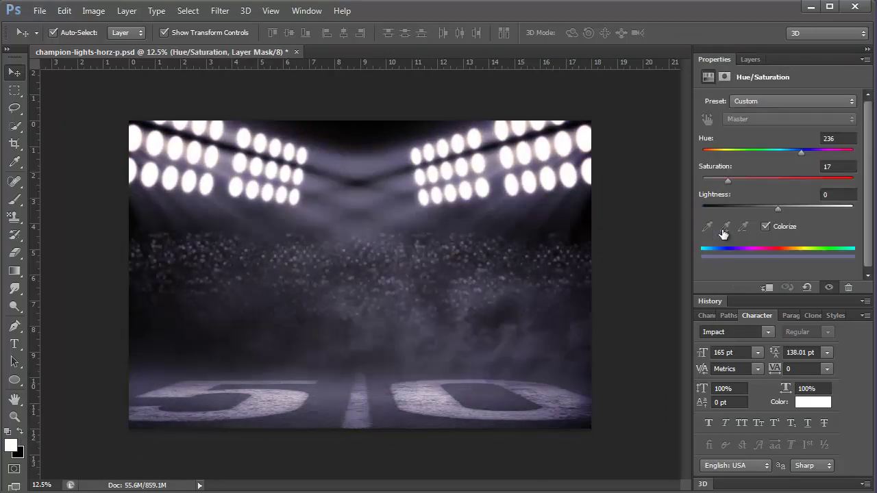
mouse_move(802, 152)
mouse_down()
mouse_move(737, 159)
mouse_move(803, 157)
mouse_up()
click(751, 59)
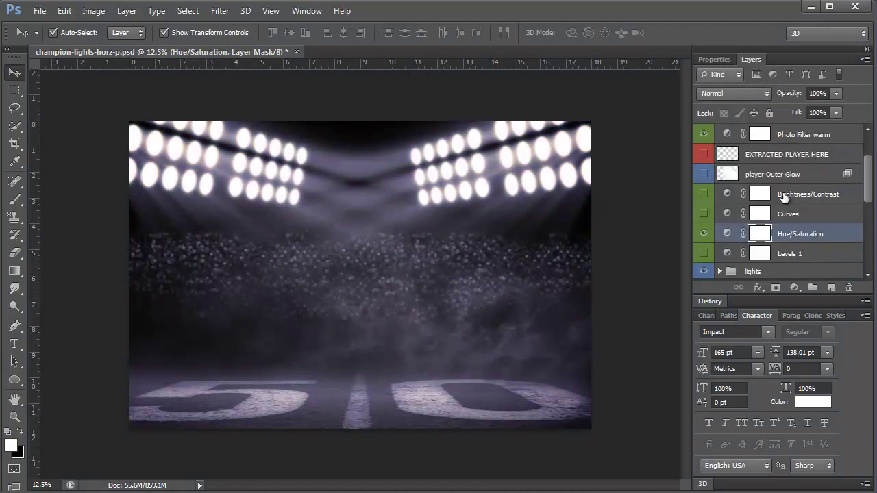
click(704, 234)
- Turn on Levels 1 and set its input levels to 0, 1.02, 255
scroll(821, 239, down, 2)
click(705, 214)
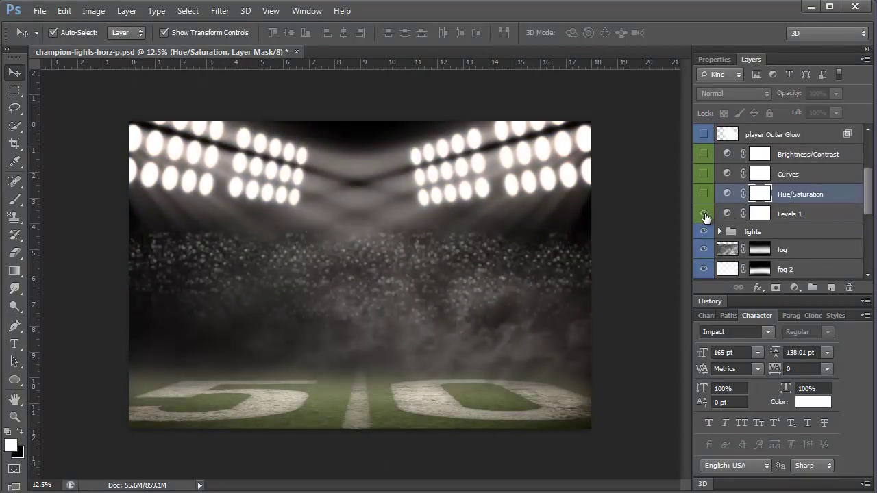
double_click(727, 214)
mouse_move(789, 200)
mouse_down()
mouse_move(750, 203)
mouse_move(787, 210)
mouse_up()
drag(720, 201, 718, 200)
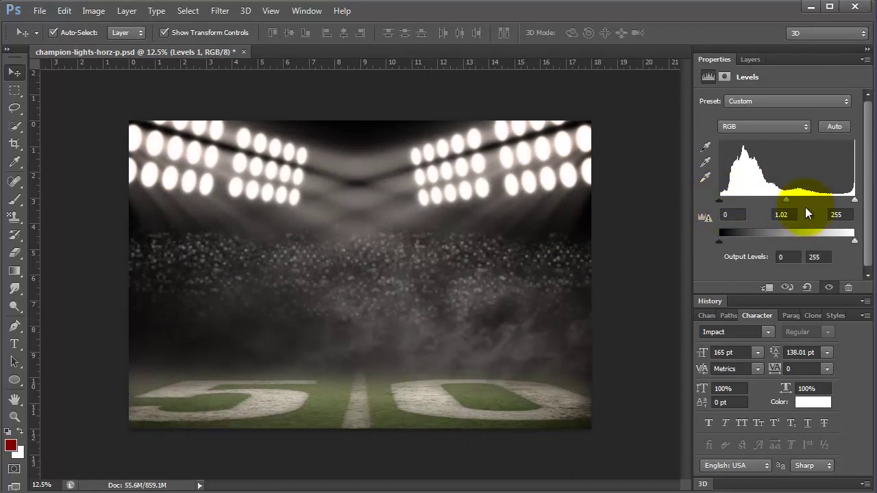
drag(855, 203, 857, 198)
key(F7)
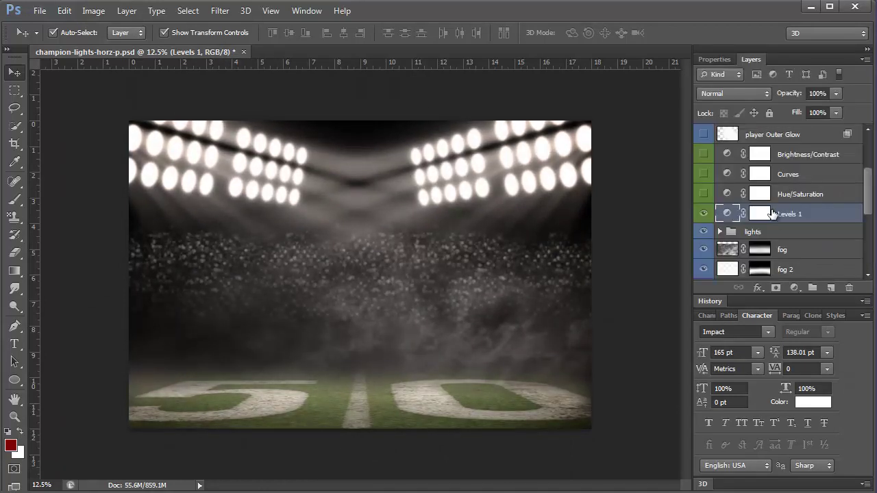
- Expand the lights group to show its right and left subgroups, peeking inside right
click(741, 233)
scroll(742, 236, down, 3)
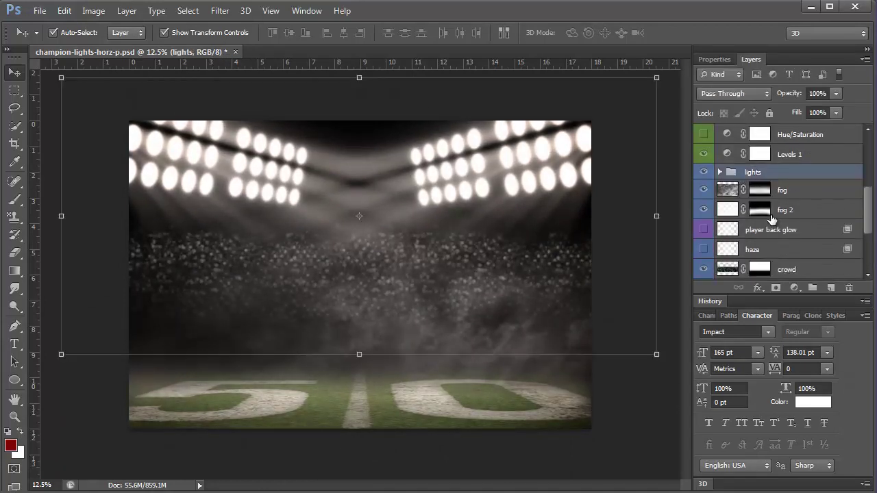
click(719, 172)
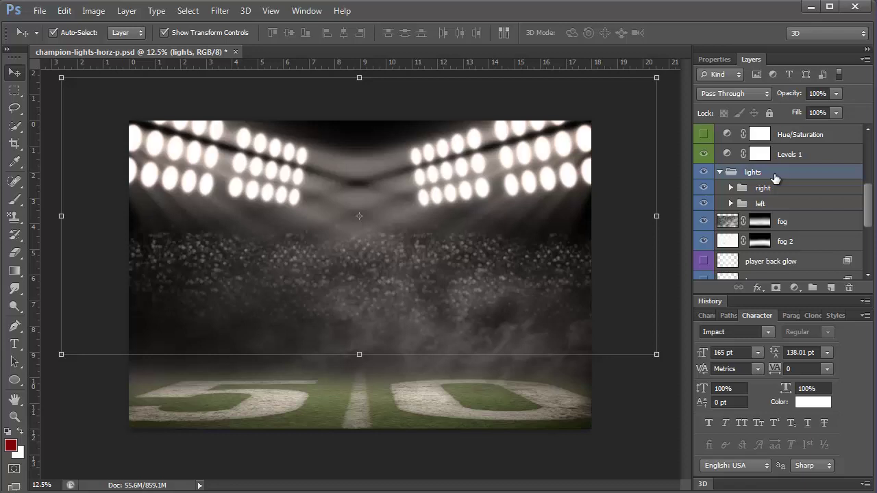
click(730, 188)
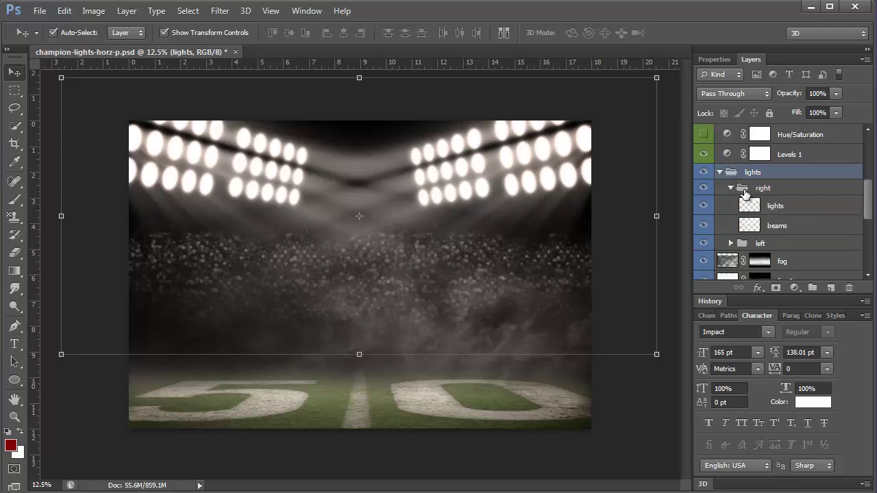
click(731, 188)
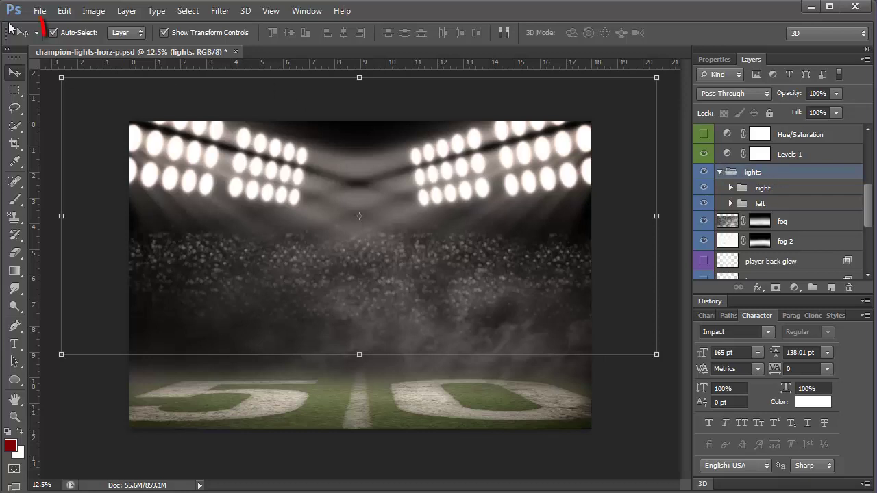
click(124, 33)
click(118, 47)
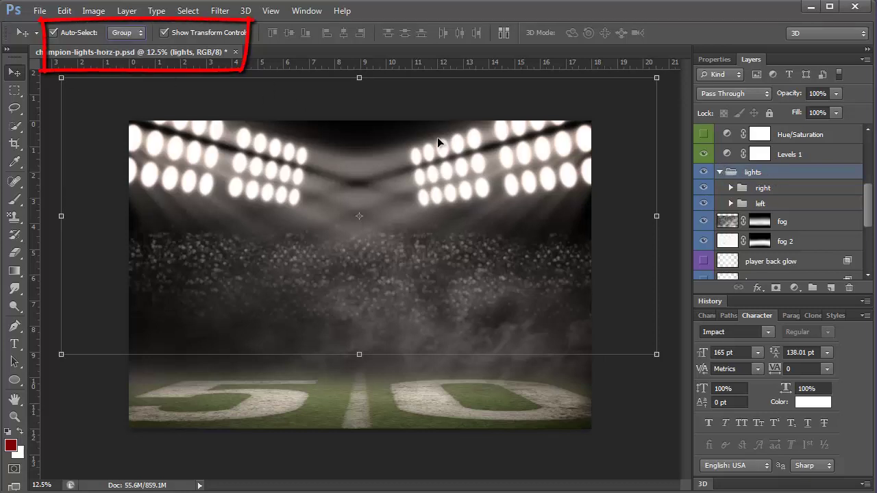
mouse_move(438, 138)
mouse_down()
mouse_move(441, 183)
mouse_move(476, 186)
mouse_move(451, 164)
mouse_move(430, 163)
mouse_up()
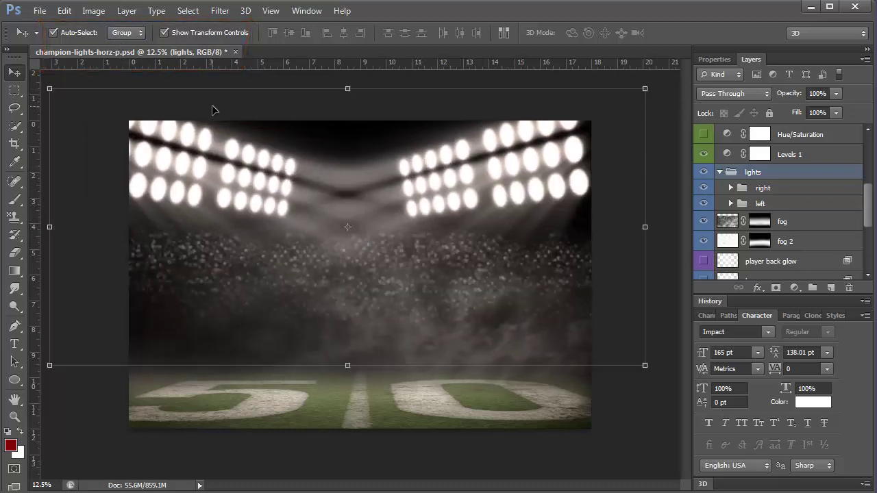
drag(213, 110, 224, 98)
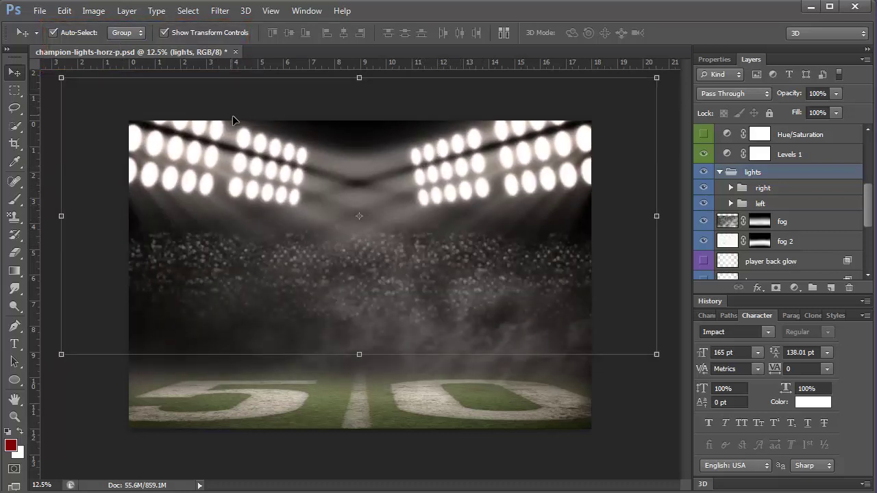
click(123, 33)
click(116, 58)
click(165, 31)
click(165, 31)
- Hide the right group's stadium lights layer while keeping its beams visible
click(730, 188)
click(703, 226)
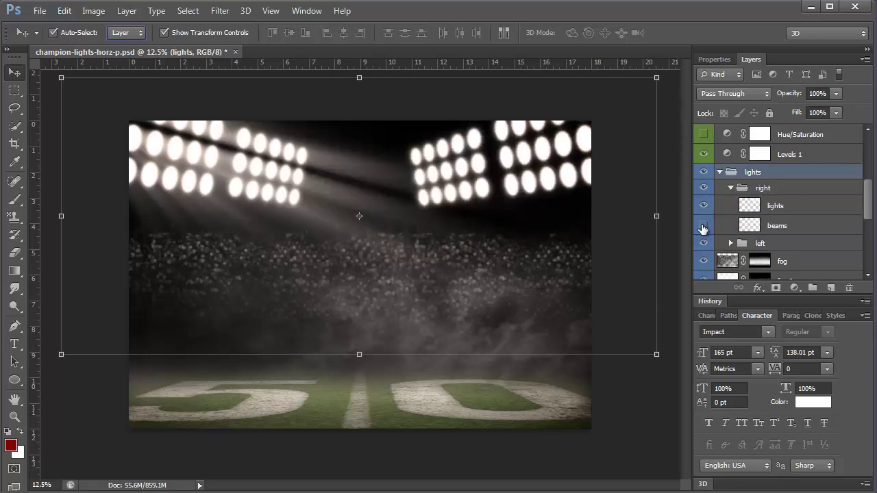
click(704, 227)
click(704, 205)
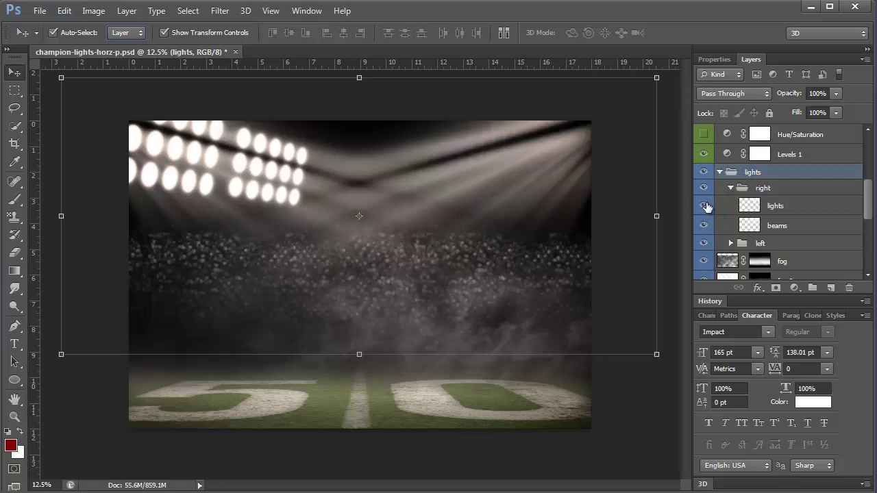
click(704, 206)
click(704, 226)
click(704, 206)
click(704, 205)
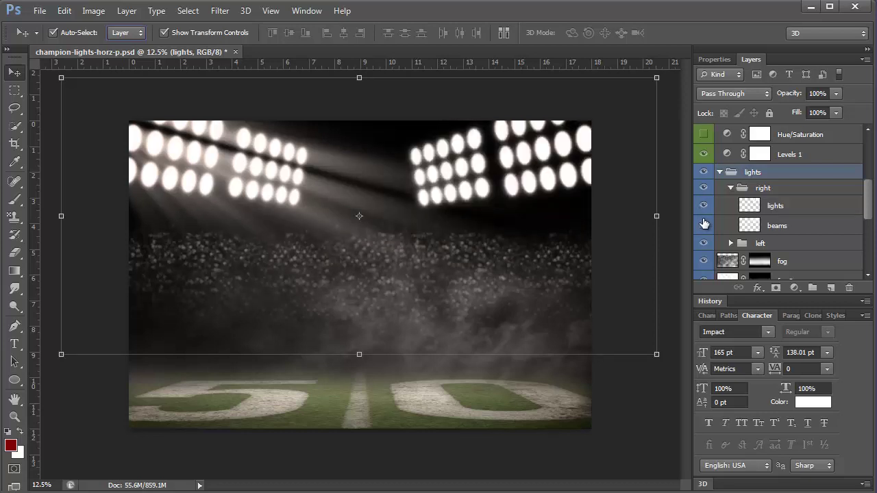
click(704, 224)
click(704, 205)
click(703, 205)
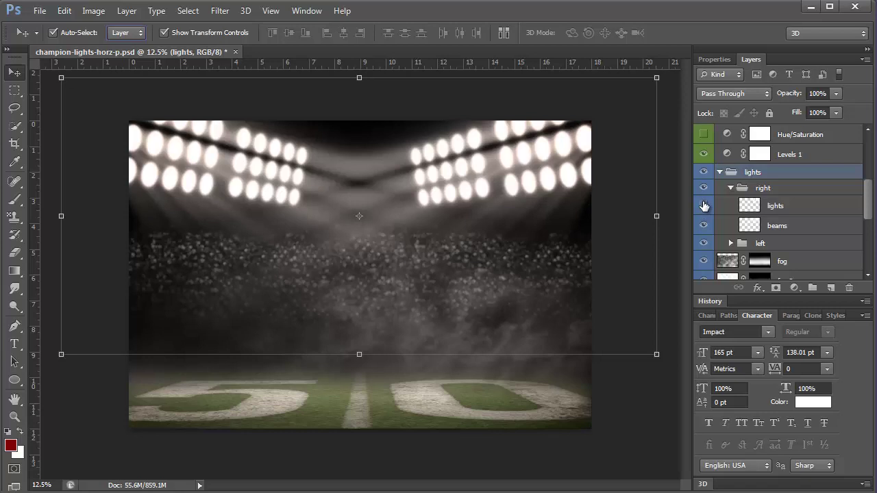
click(704, 206)
- Expand the left subgroup and hide its stadium lights layer
click(747, 243)
scroll(797, 240, down, 1)
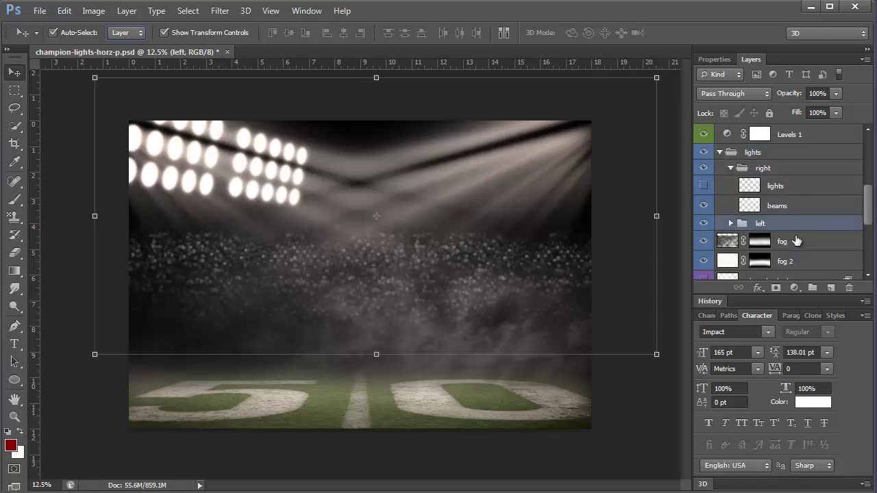
click(730, 223)
scroll(733, 228, down, 2)
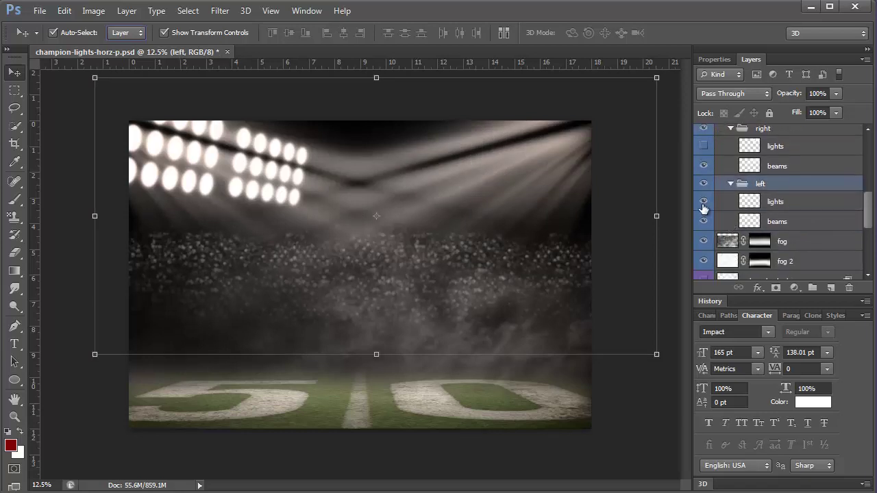
click(704, 203)
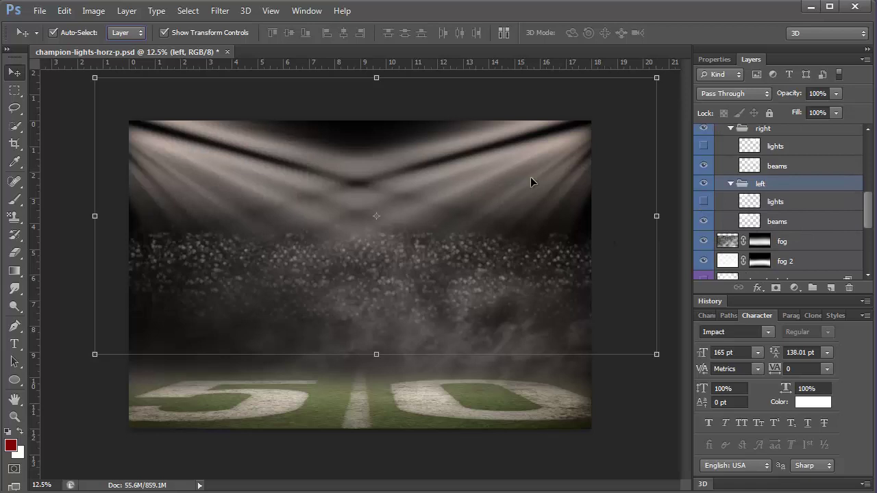
click(64, 10)
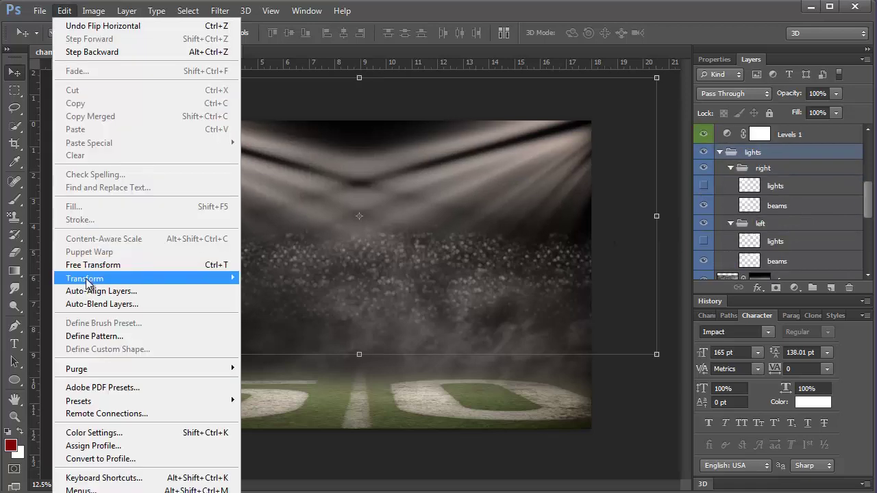
- Flip the lights group vertically and move it down to the lower middle
mouse_move(137, 278)
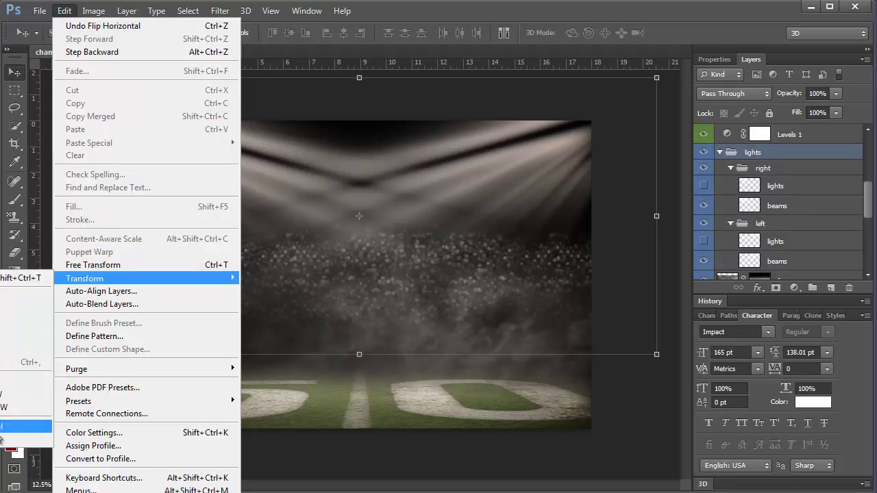
key(Return)
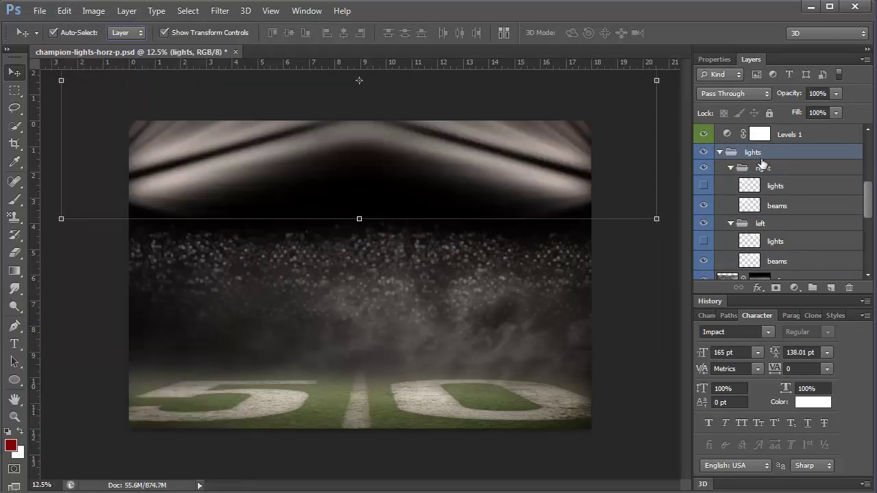
click(124, 45)
drag(460, 139, 450, 335)
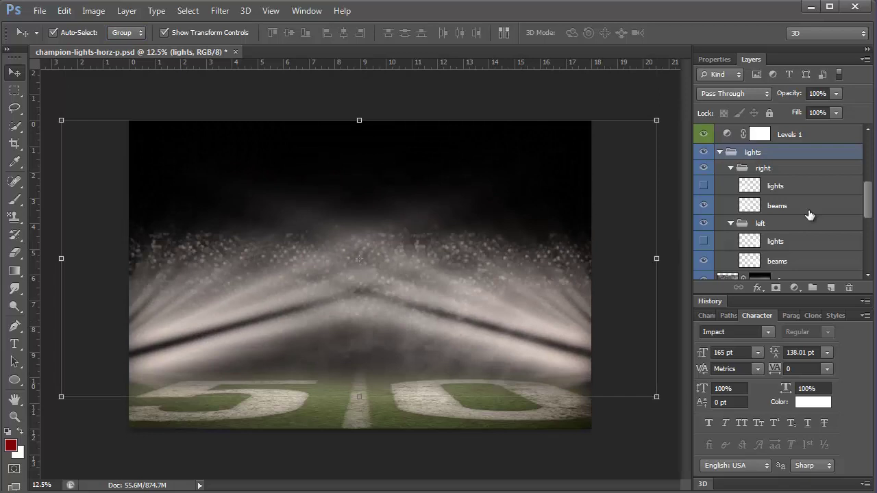
- Move the beams layer out of the left group and target the fog layer's image
scroll(804, 205, down, 2)
drag(790, 221, 760, 244)
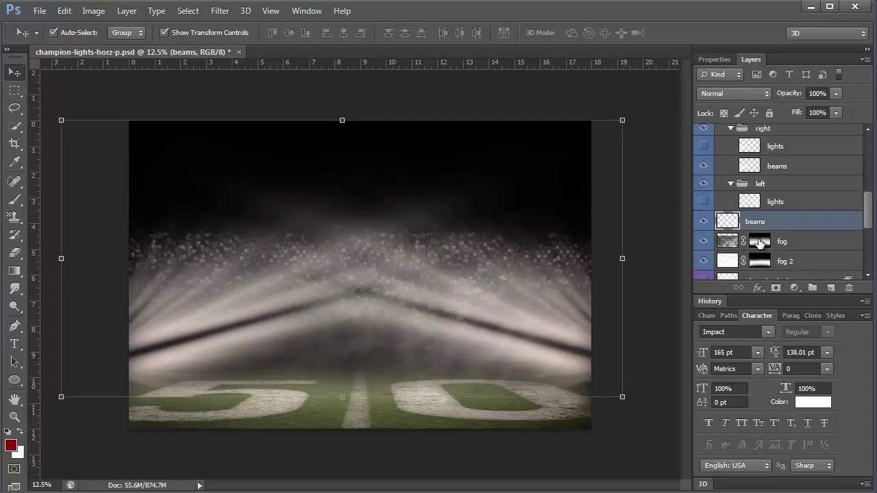
click(760, 244)
click(704, 246)
click(703, 245)
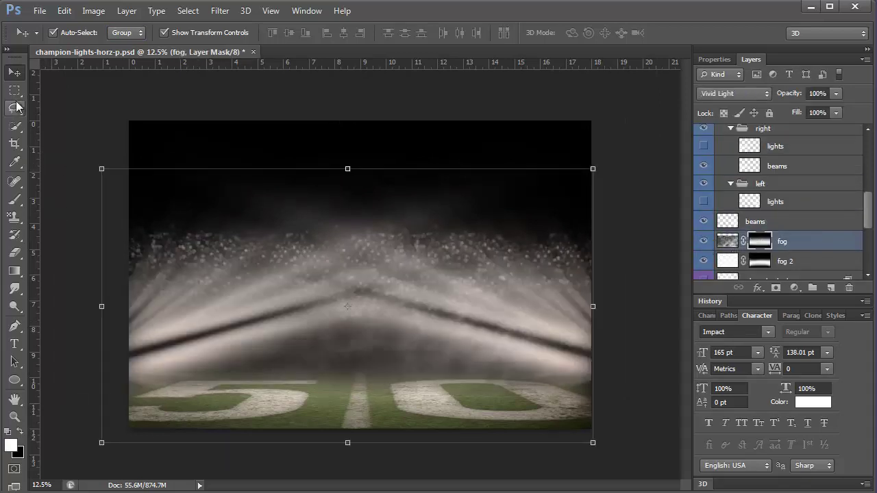
click(727, 240)
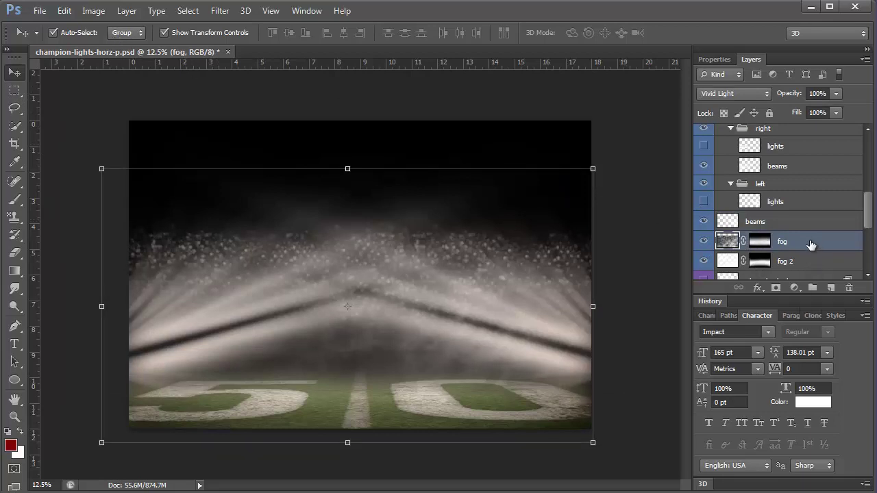
- Move the fog and fog 2 layers upward, then nudge fog right and up
click(52, 33)
drag(382, 318, 358, 187)
click(786, 262)
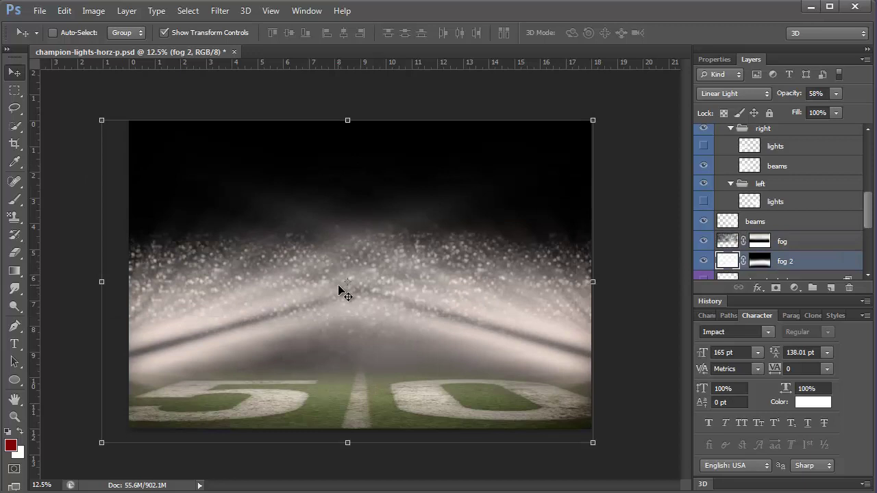
drag(339, 290, 381, 190)
click(704, 241)
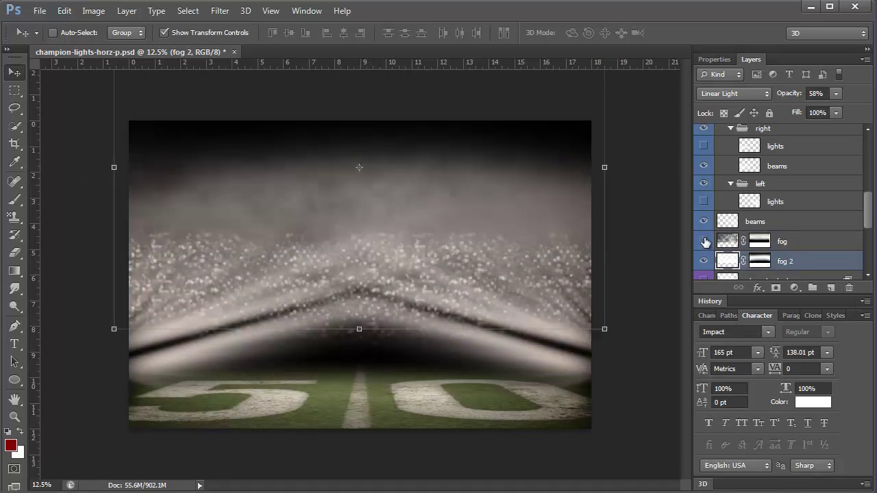
click(704, 242)
click(795, 245)
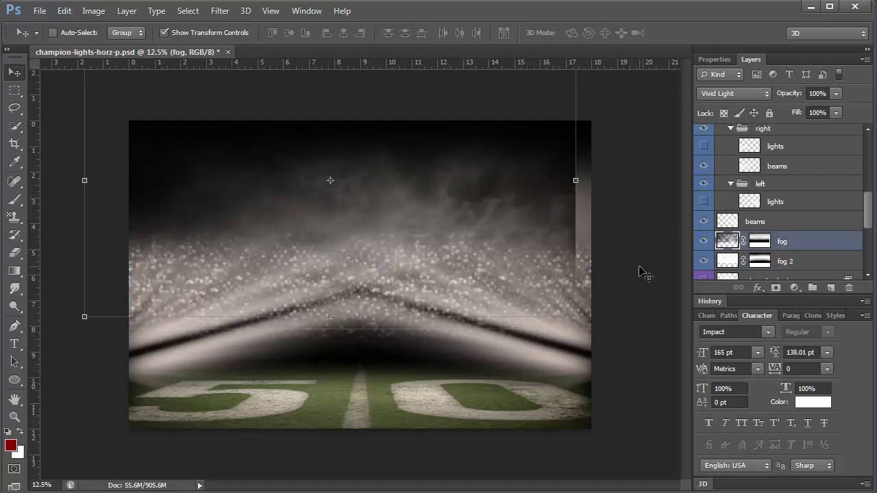
key(shift+Right)
key(shift+Right)
key(shift+Right)
key(shift+Right)
key(shift+Right)
key(shift+Right)
key(shift+Right)
key(shift+Right)
key(shift+Right)
key(shift+Right)
key(shift+Right)
key(shift+Right)
key(shift+Right)
key(shift+Right)
key(shift+Right)
key(shift+Right)
key(shift+Right)
key(shift+Right)
key(shift+Right)
key(shift+Right)
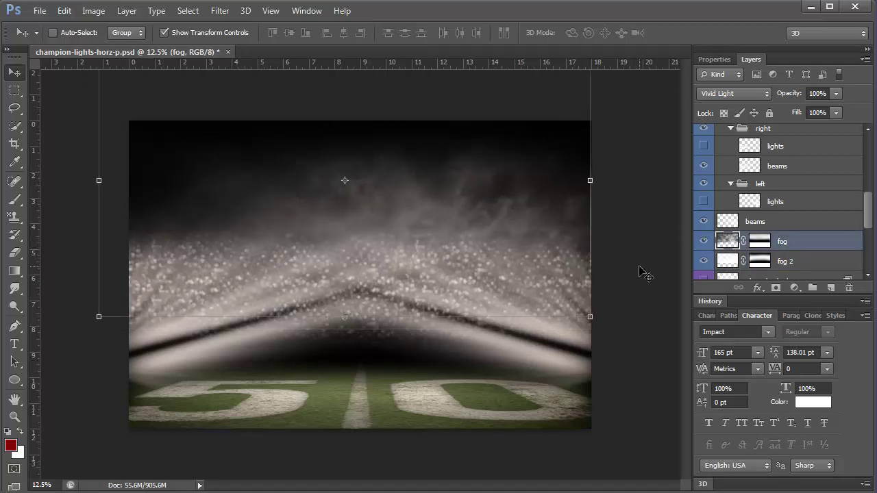
key(shift+Up)
key(shift+Up)
key(shift+Up)
key(shift+Up)
key(shift+Up)
key(shift+Up)
key(shift+Up)
key(shift+Up)
key(shift+Up)
key(shift+Up)
key(shift+Up)
key(shift+Up)
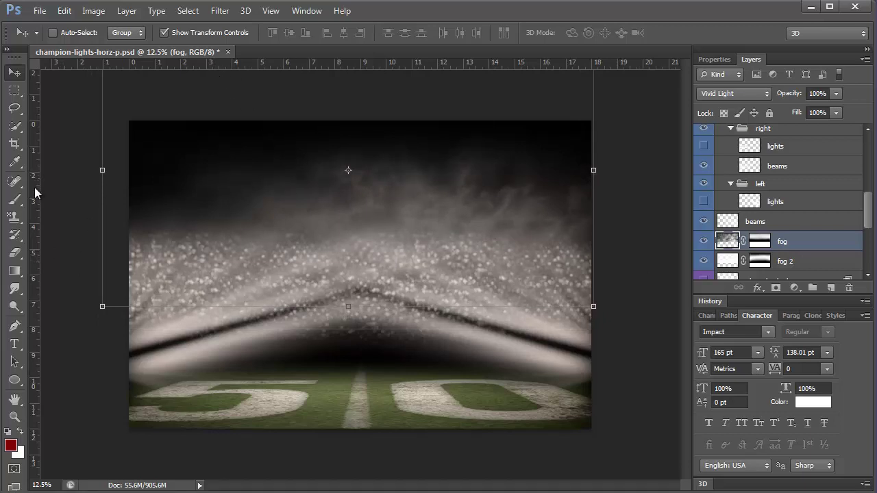
- Add a 'team' type layer at the top centre of the canvas in Impact, 165 pt
click(15, 345)
click(314, 171)
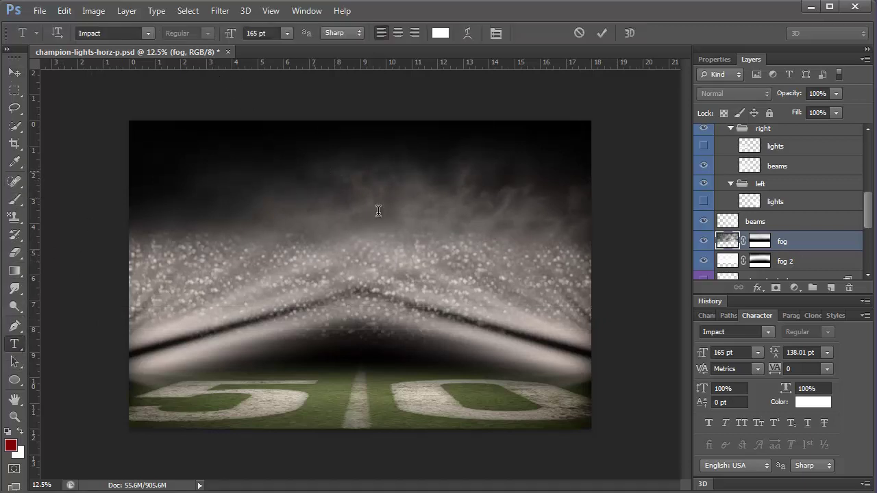
text(team)
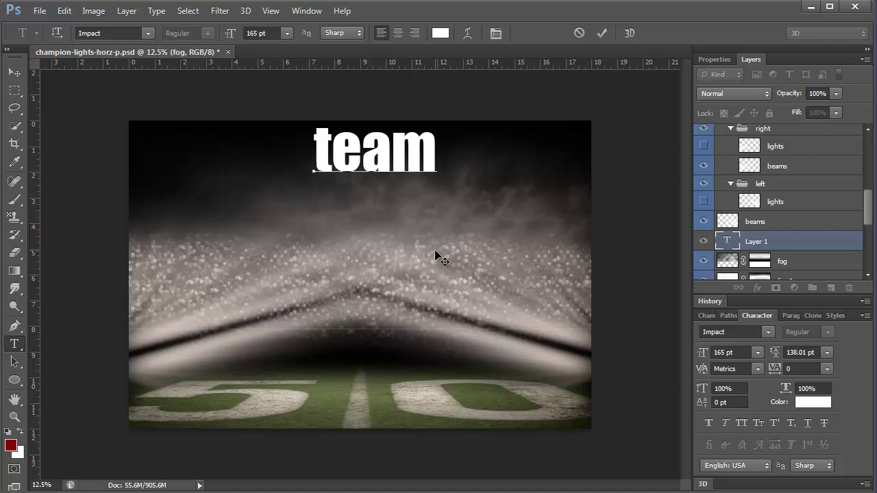
double_click(423, 159)
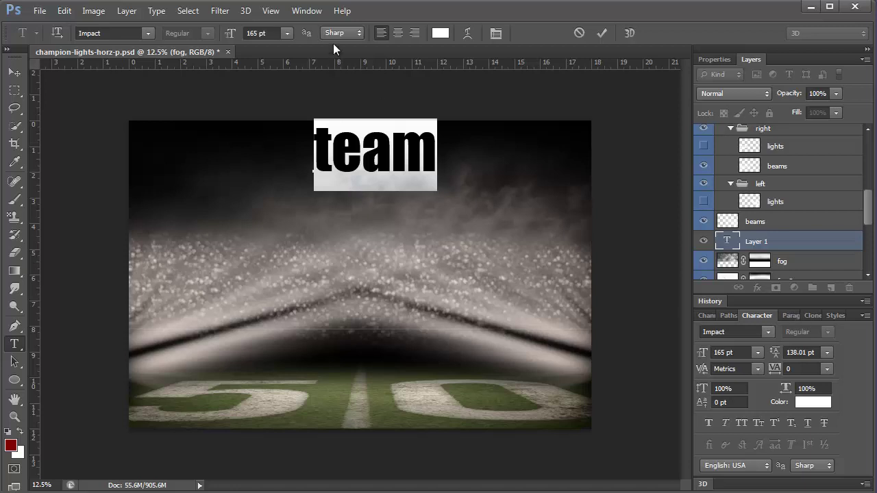
click(303, 9)
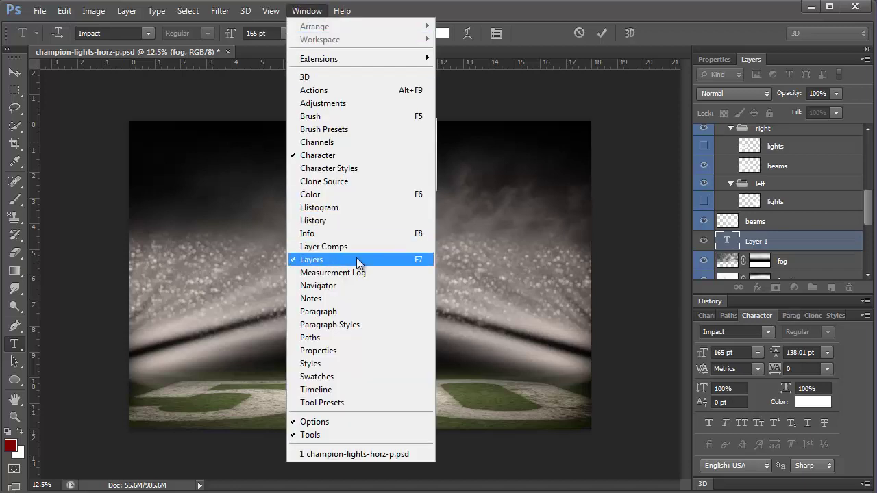
- Step back in History to the Hue/Saturation state and float the Layers panel larger
click(716, 302)
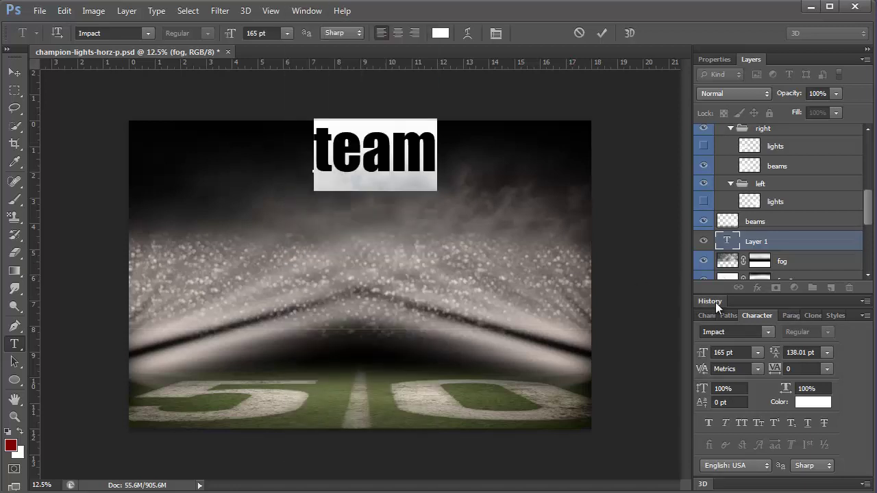
scroll(750, 276, up, 2)
click(747, 275)
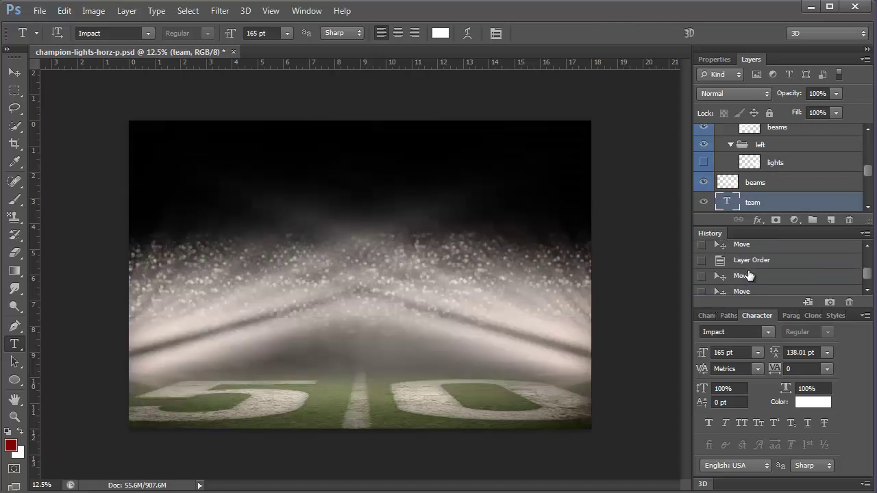
scroll(750, 274, down, 5)
click(756, 260)
scroll(759, 261, up, 1)
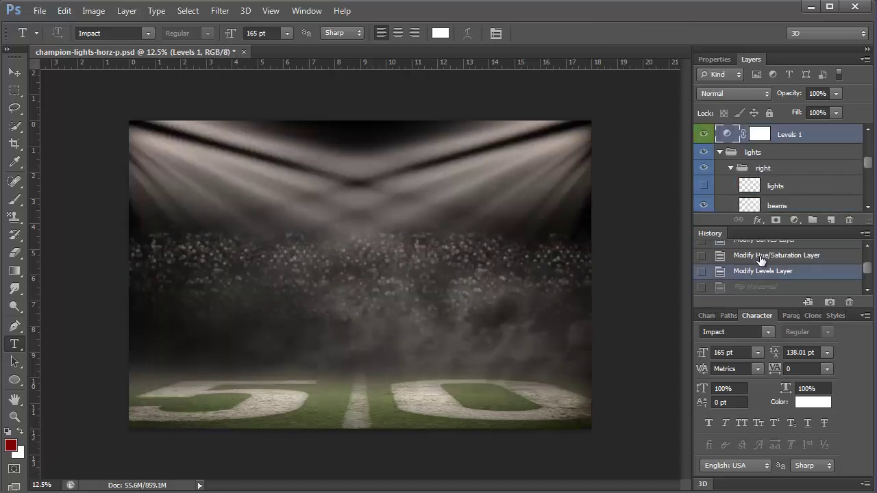
click(760, 259)
scroll(762, 260, up, 1)
click(761, 259)
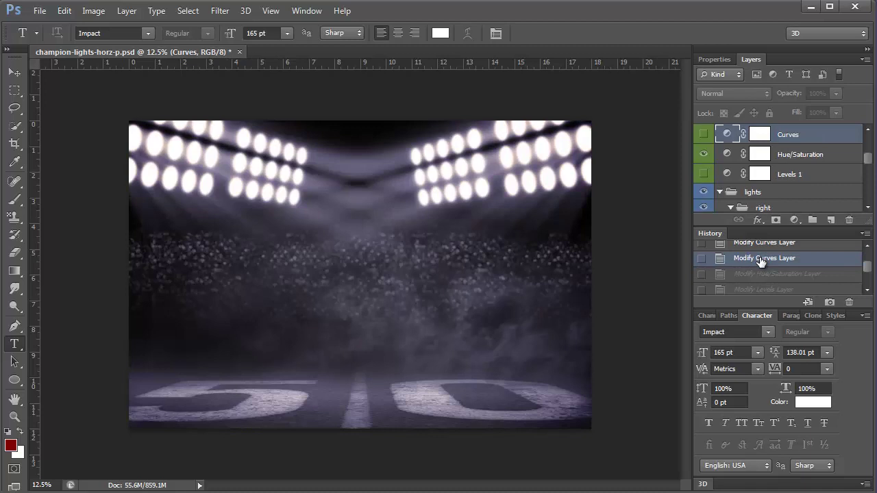
click(758, 274)
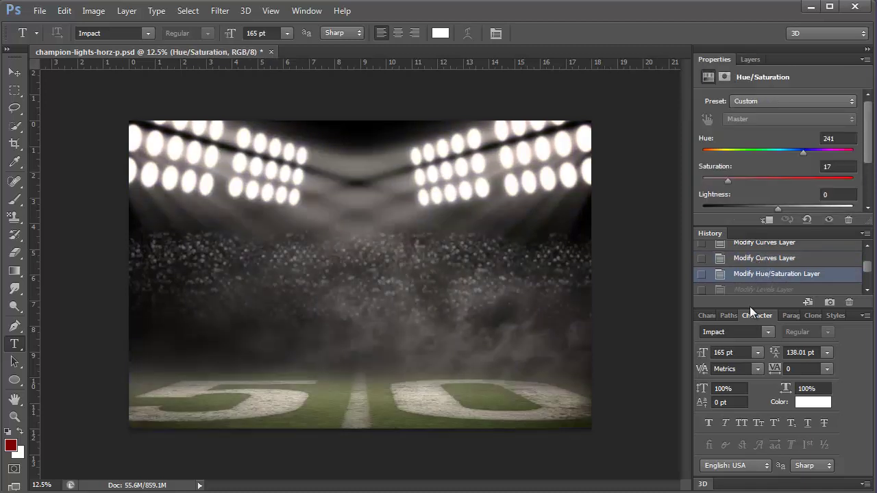
click(753, 59)
drag(754, 58, 643, 32)
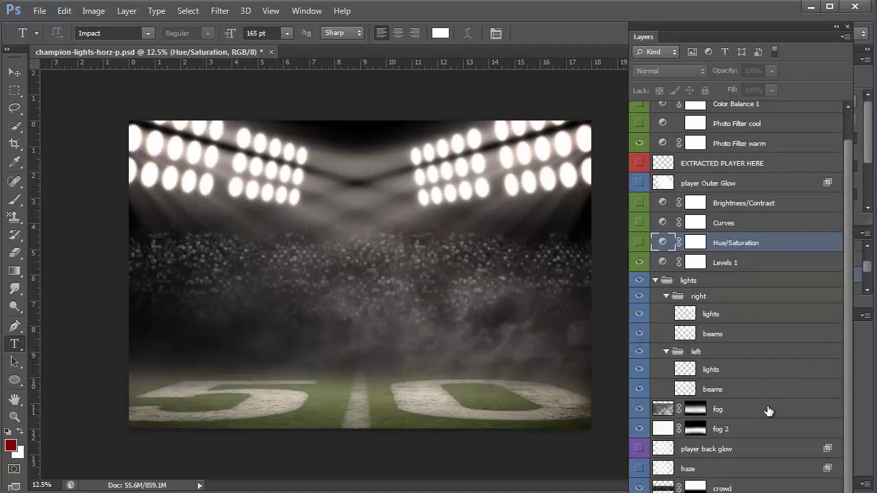
- Compare the fog layer on and off and test a lower fog opacity before restoring it
drag(748, 26, 768, 19)
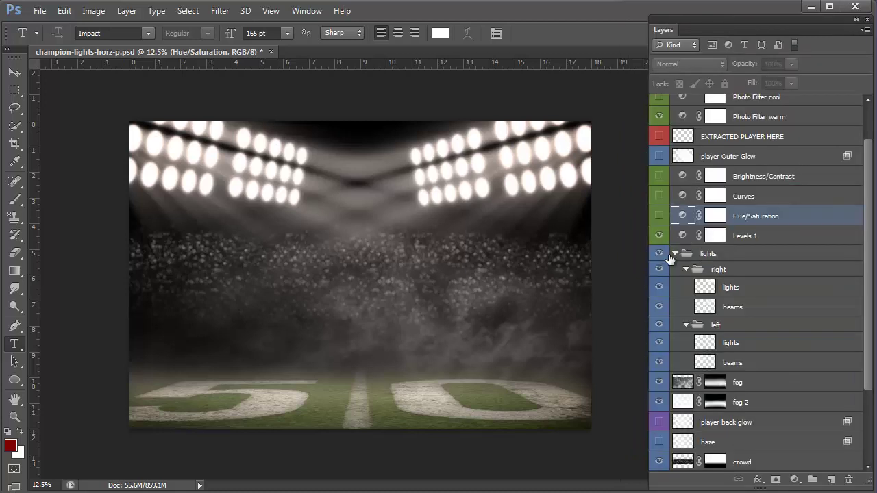
click(676, 255)
click(669, 281)
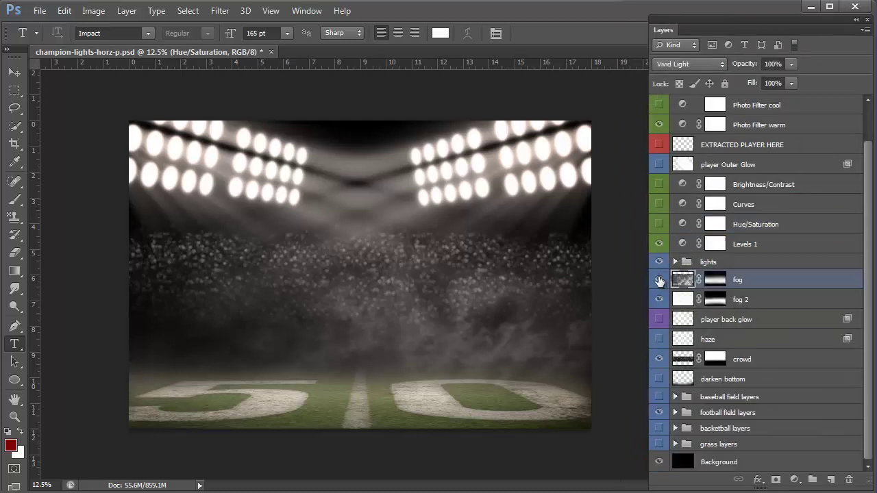
click(664, 283)
click(665, 282)
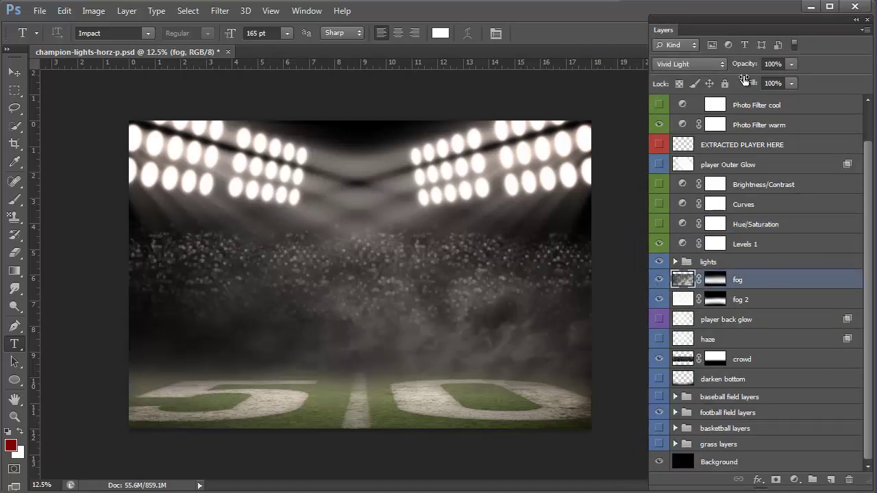
drag(747, 66, 852, 69)
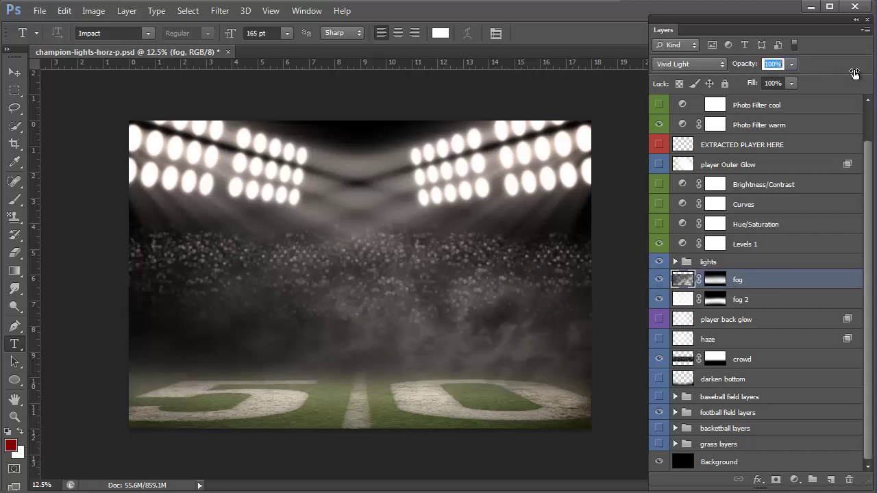
- Compare the player back glow, haze, crowd and darken bottom layers by toggling their visibility
click(744, 319)
click(659, 321)
click(658, 321)
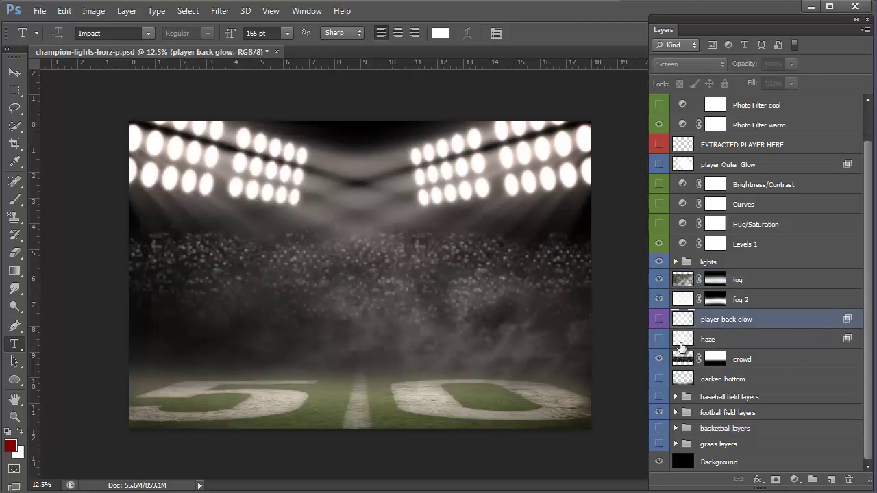
click(659, 339)
click(657, 361)
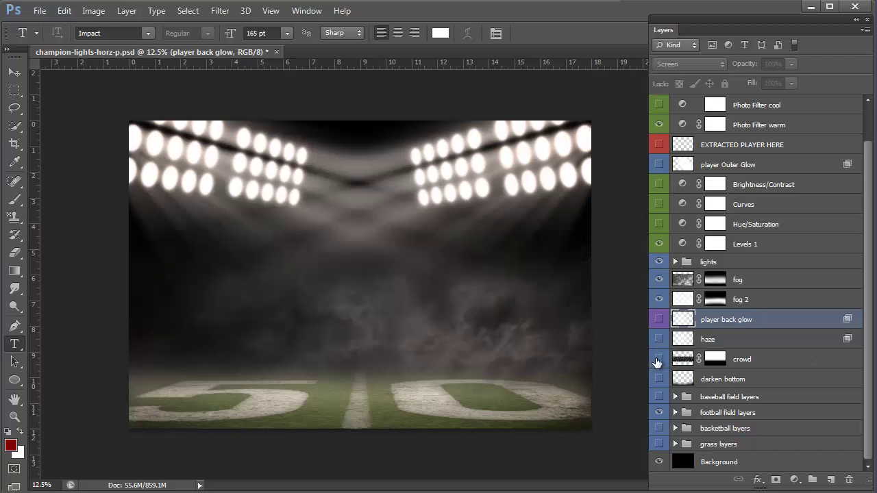
click(658, 359)
click(659, 379)
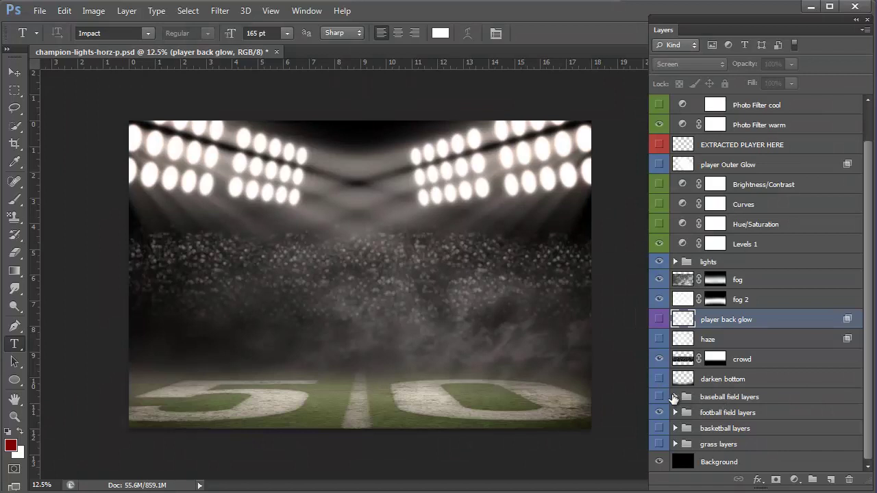
- Preview the baseball field layers, then expand the football field layers group
click(676, 397)
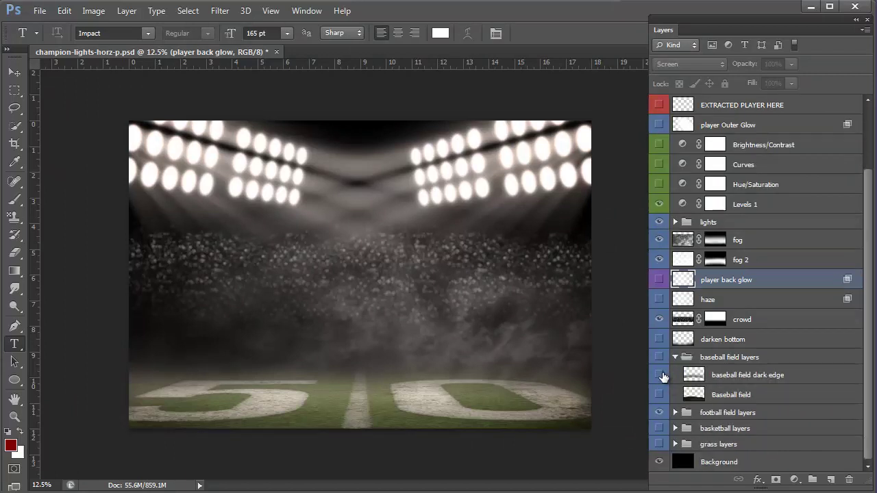
click(659, 357)
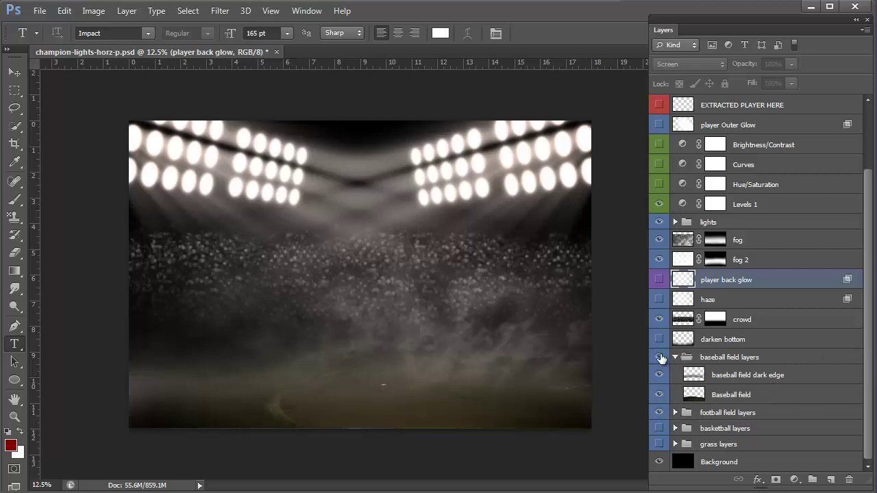
click(659, 357)
click(675, 413)
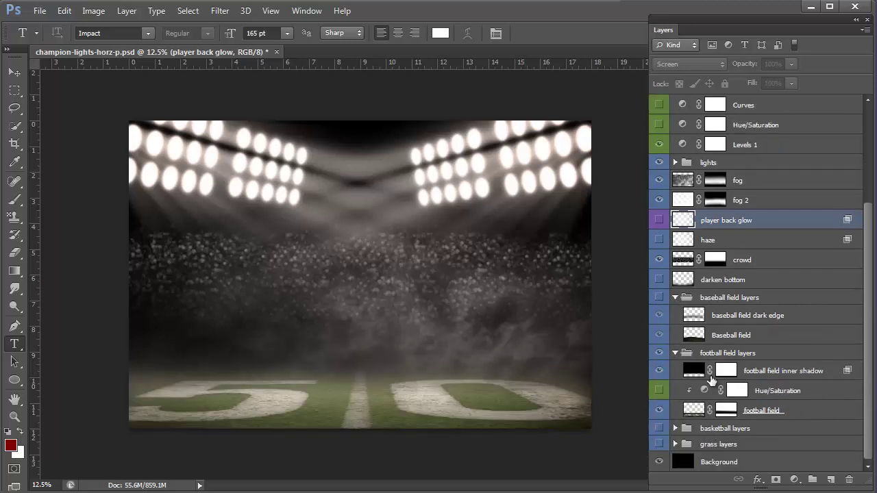
click(658, 389)
click(658, 389)
- Check the football field's adjustment and inner shadow, then hide the football field to reveal the basketball court
click(758, 396)
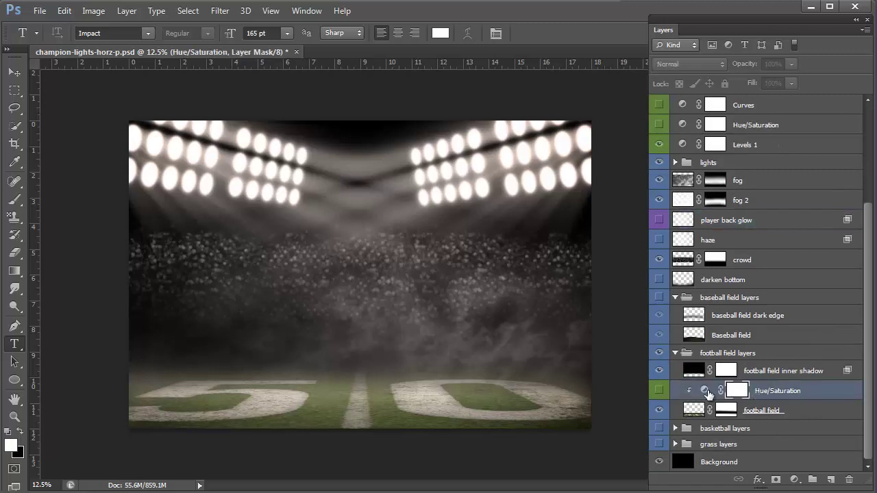
click(660, 371)
click(659, 372)
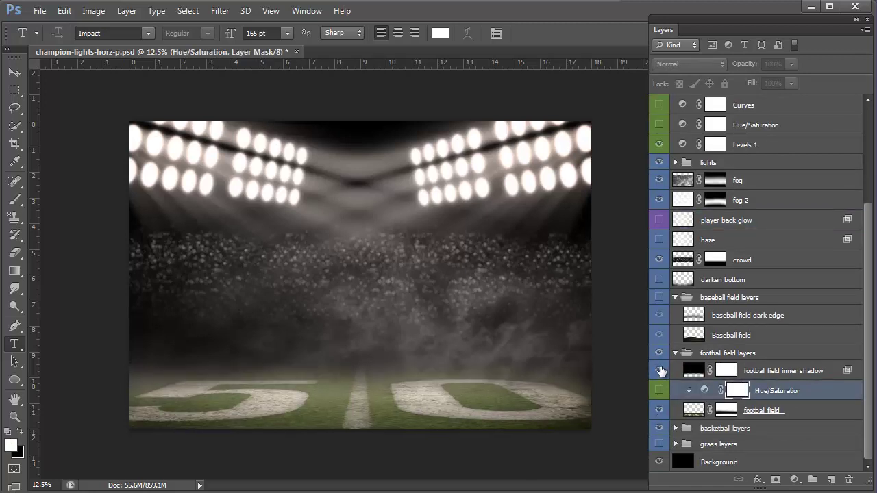
click(675, 353)
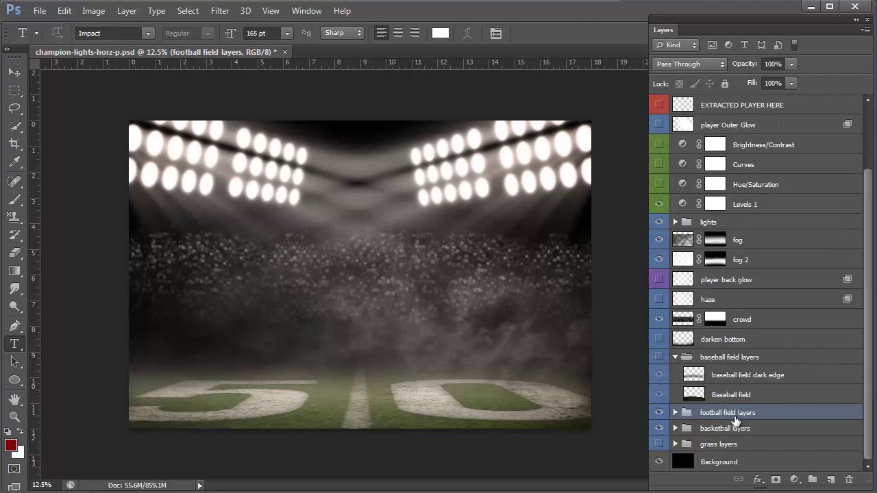
click(659, 414)
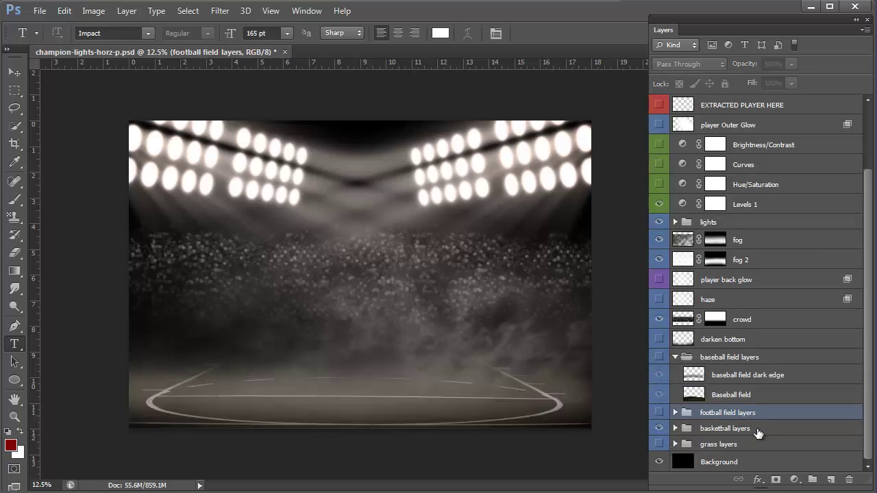
- Set the basketball court's Hue/Saturation adjustment to Saturation 0 and Lightness -62
click(675, 429)
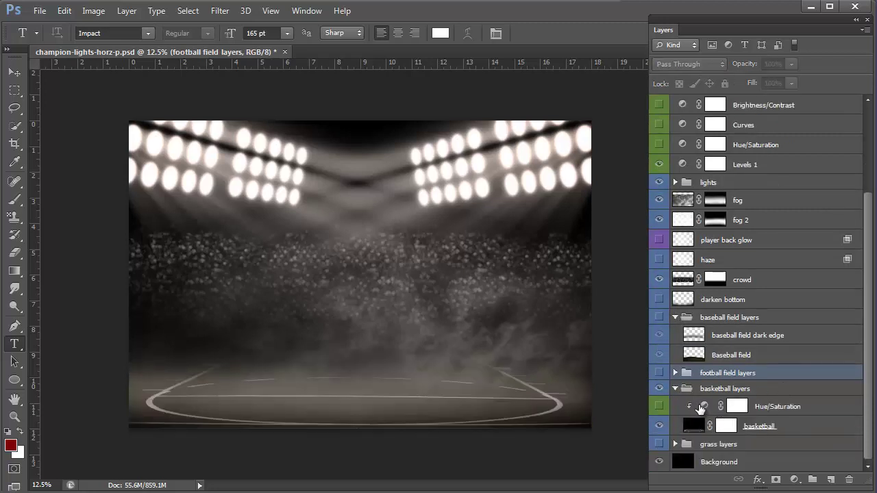
click(706, 408)
click(705, 407)
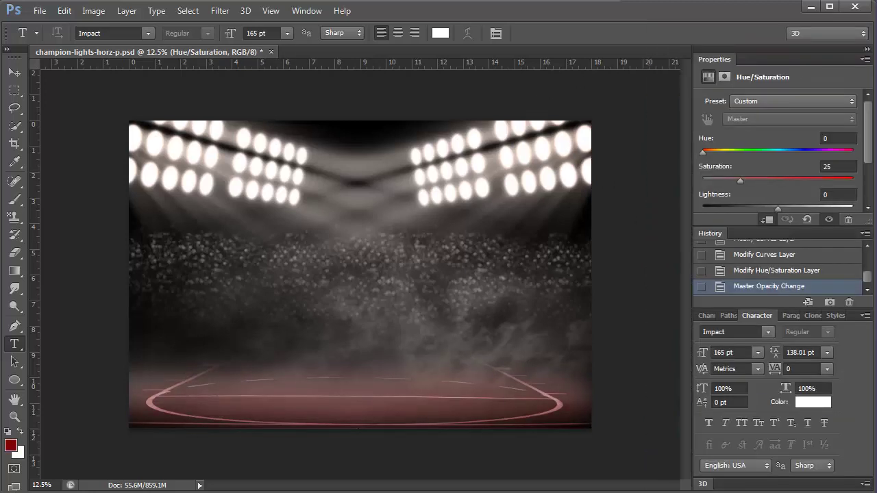
drag(740, 181, 779, 184)
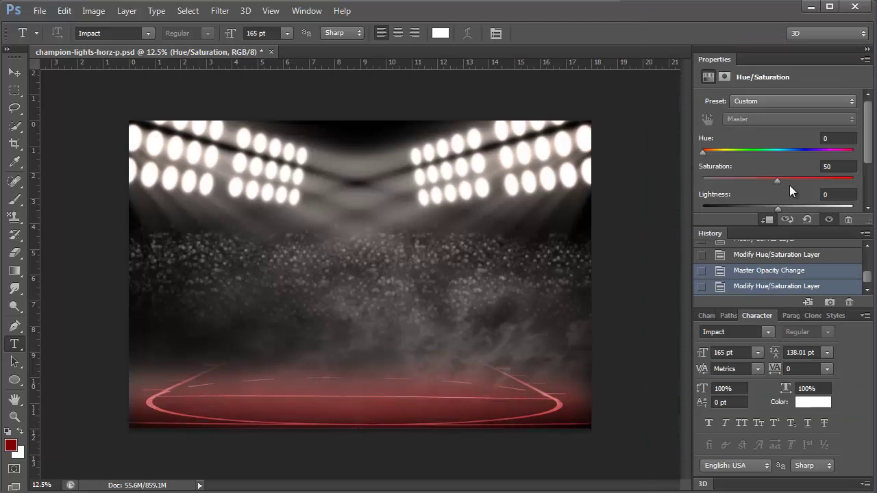
mouse_move(704, 158)
mouse_down()
mouse_move(728, 154)
mouse_move(699, 155)
mouse_up()
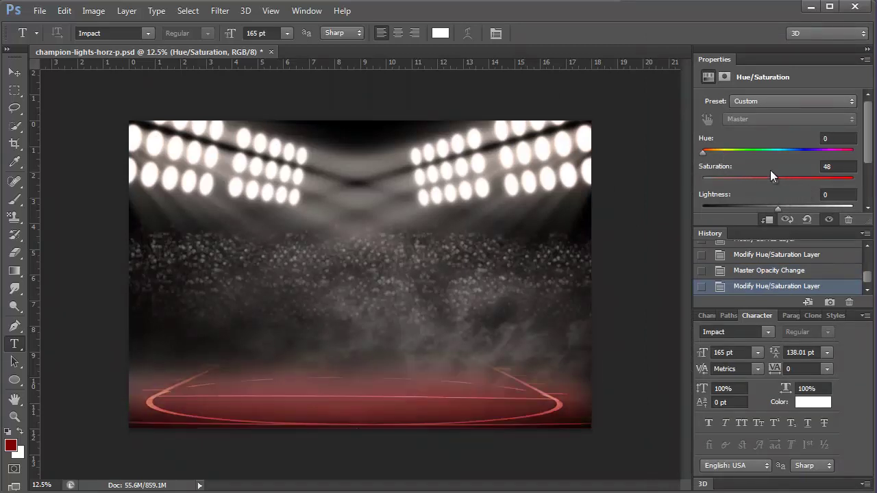
drag(777, 181, 688, 180)
drag(777, 210, 732, 211)
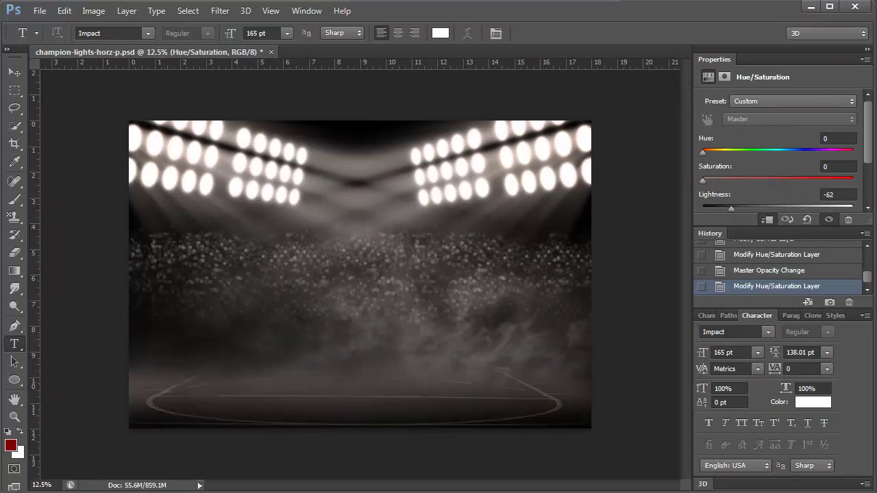
- Restore the full layer list and hide the basketball court and grass layers groups
key(F7)
click(683, 464)
click(672, 442)
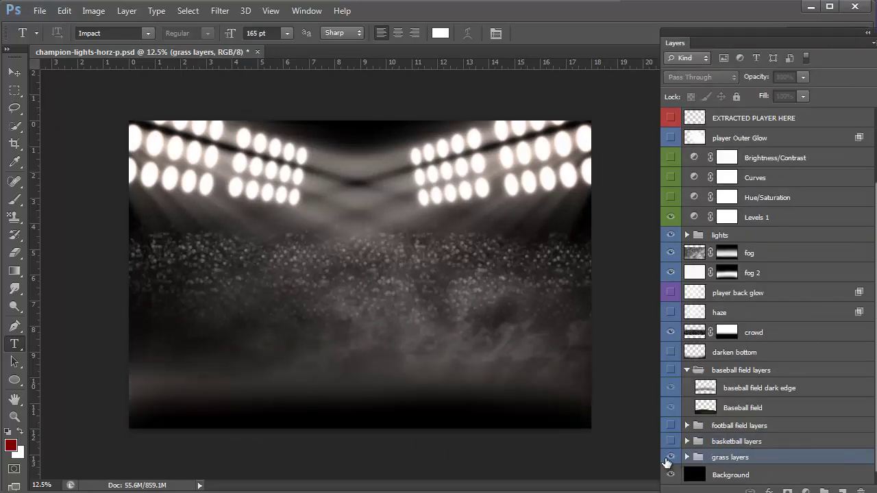
click(671, 457)
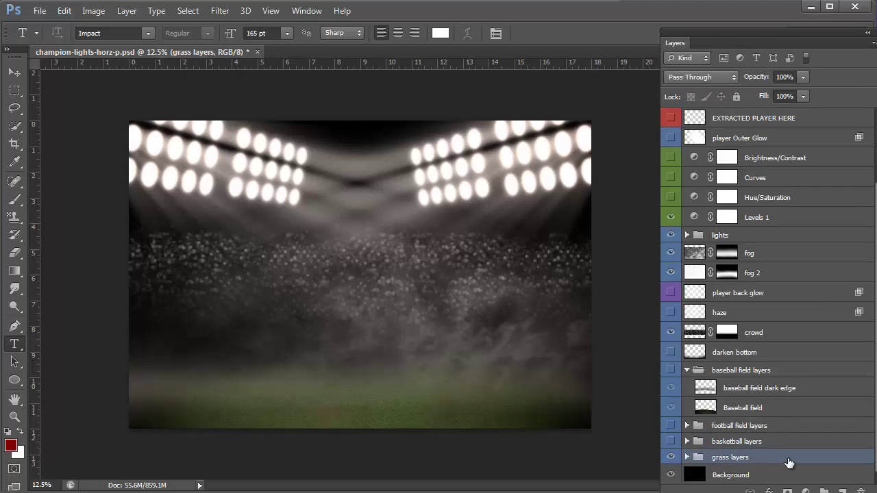
click(671, 458)
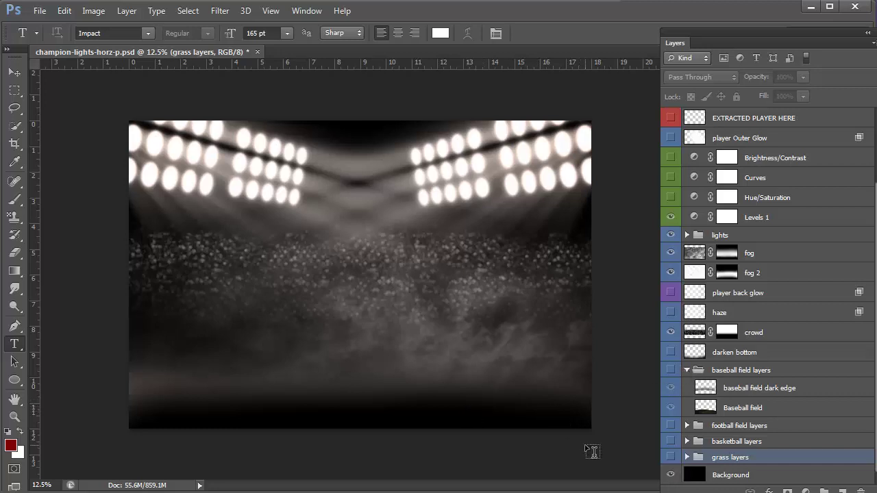
- Compare the fog on and off and lower fog 2's opacity to 28%
scroll(753, 137, up, 2)
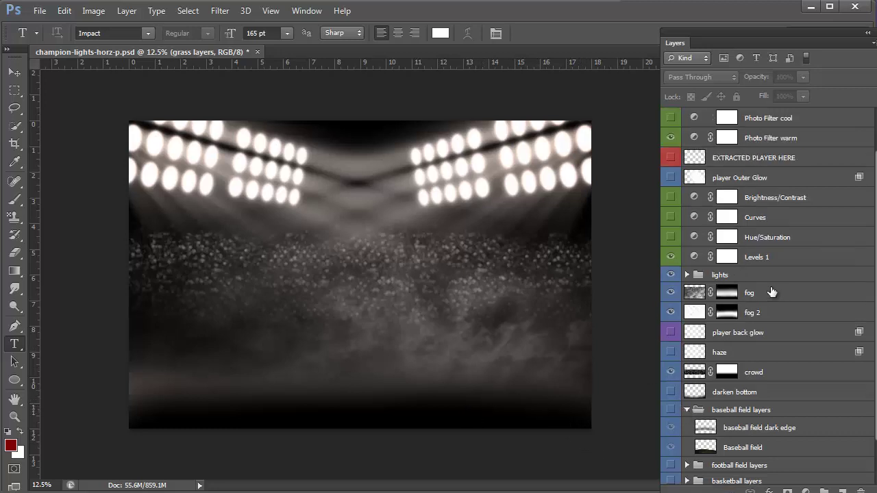
click(764, 293)
click(672, 292)
click(672, 292)
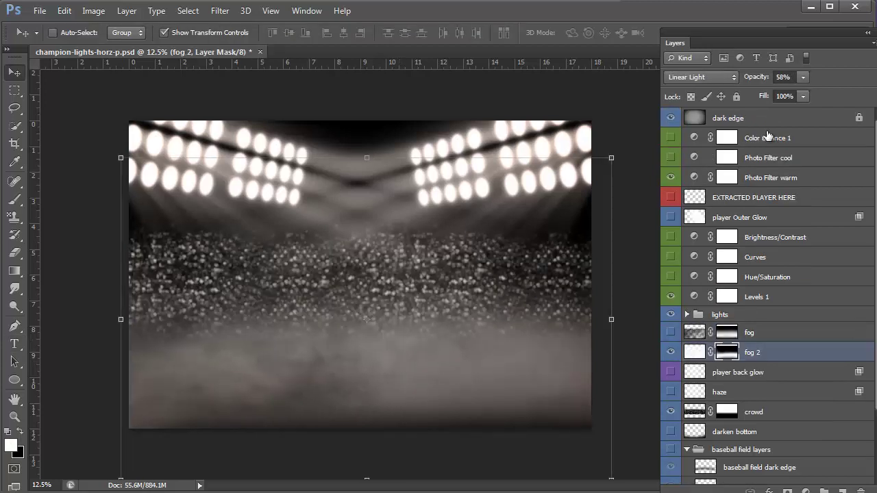
drag(758, 82, 740, 87)
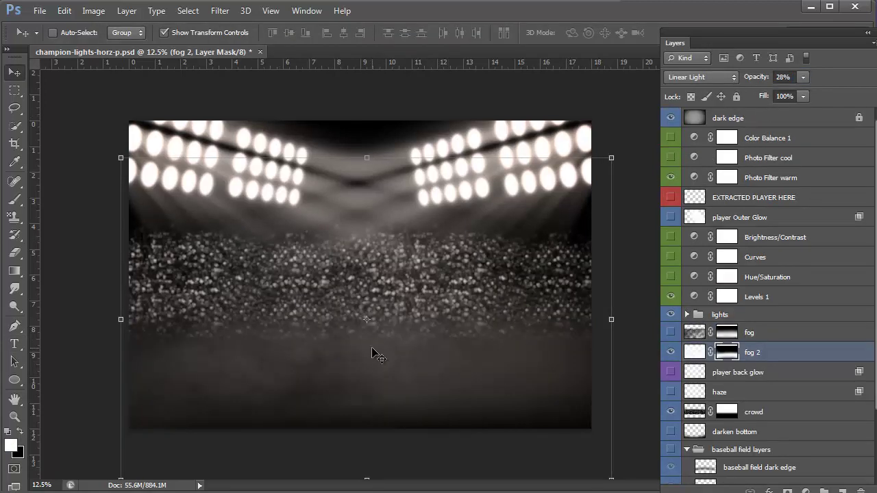
- Open the boxer image file 11.psd
click(42, 12)
click(52, 40)
click(325, 92)
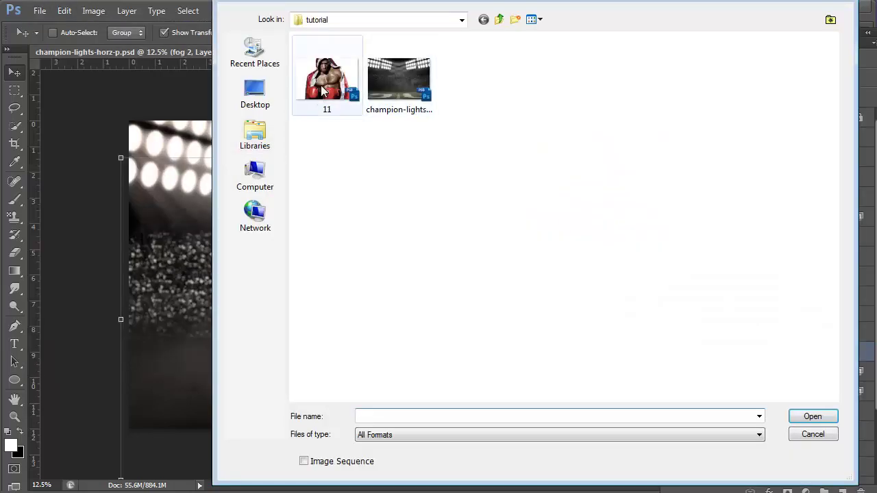
key(Return)
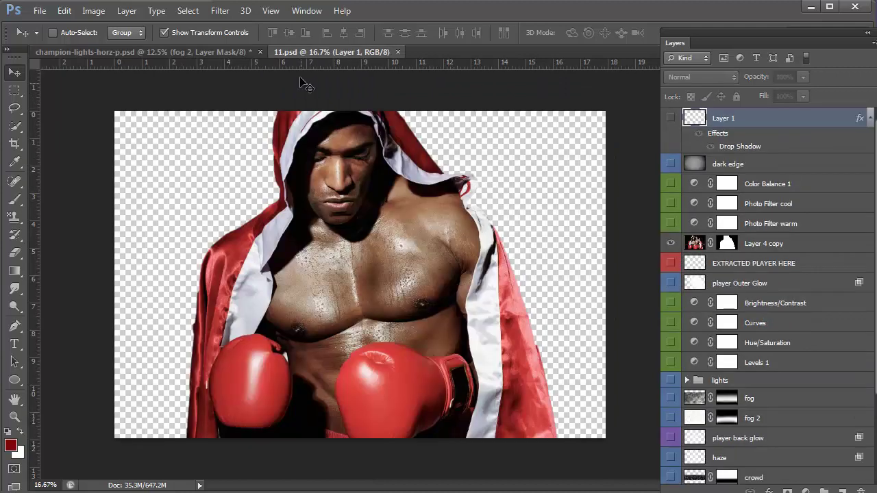
- Copy the boxer into the composite, close 11.psd, and place Layer 4 copy below EXTRACTED PLAYER HERE
drag(299, 49, 451, 193)
drag(699, 246, 286, 221)
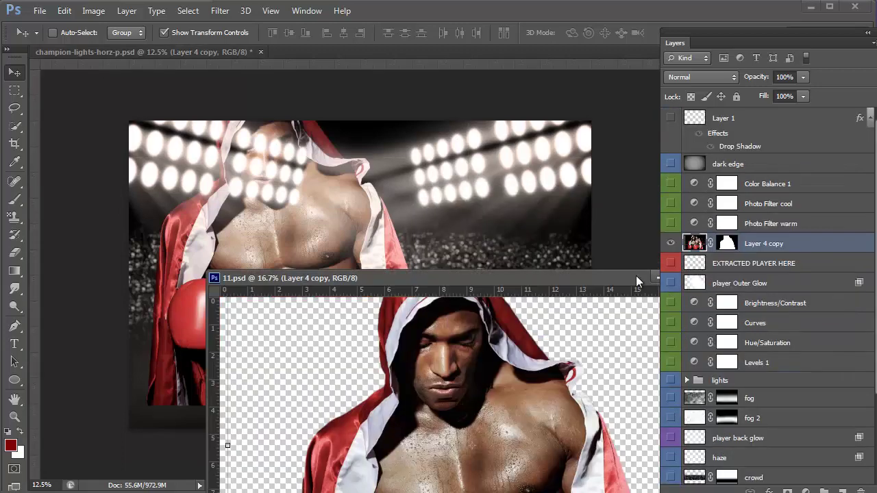
click(650, 278)
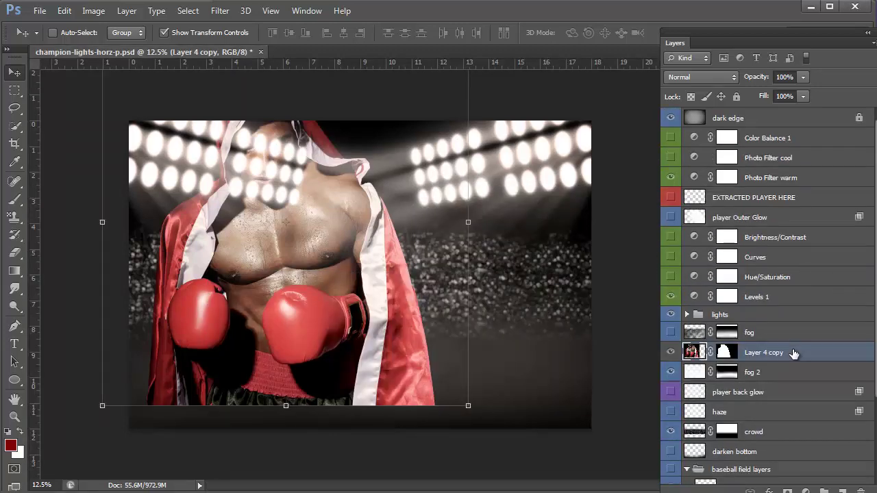
drag(793, 353, 793, 209)
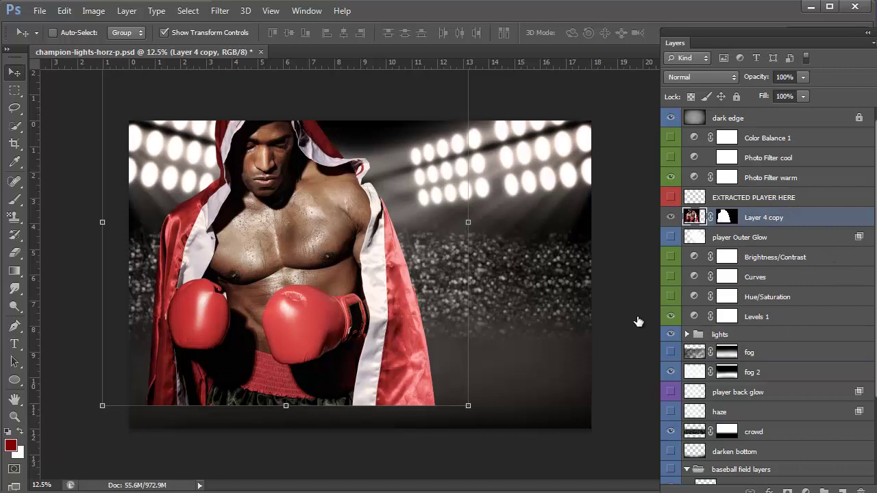
drag(337, 279, 415, 303)
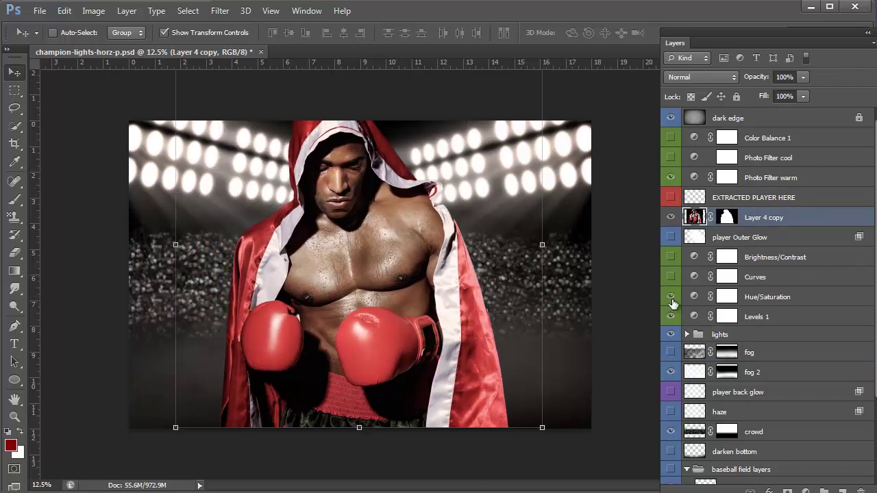
- Turn on the Hue/Saturation adjustment layer at Hue 0 and Saturation 45 to tint the lights red
click(671, 297)
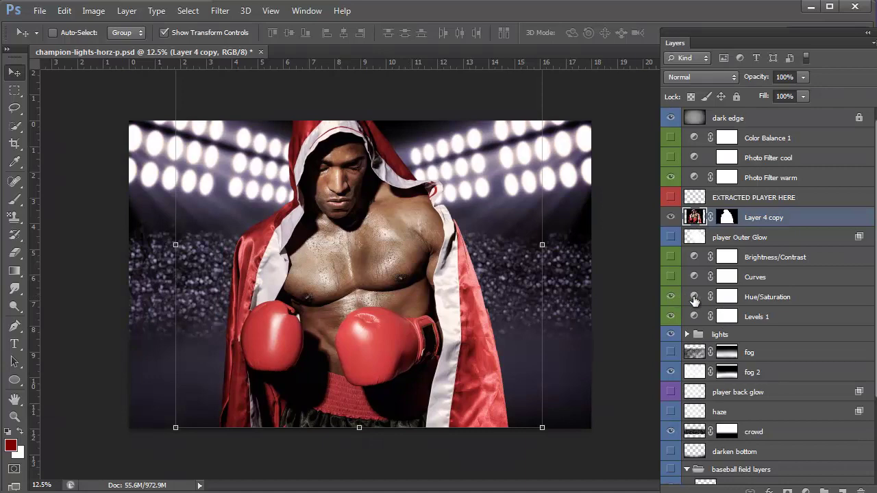
double_click(695, 297)
key(F7)
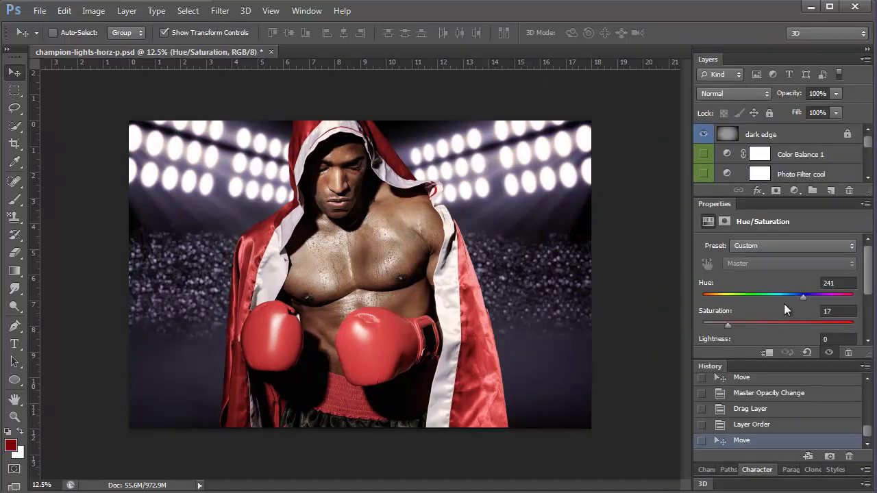
click(771, 325)
drag(804, 296, 703, 305)
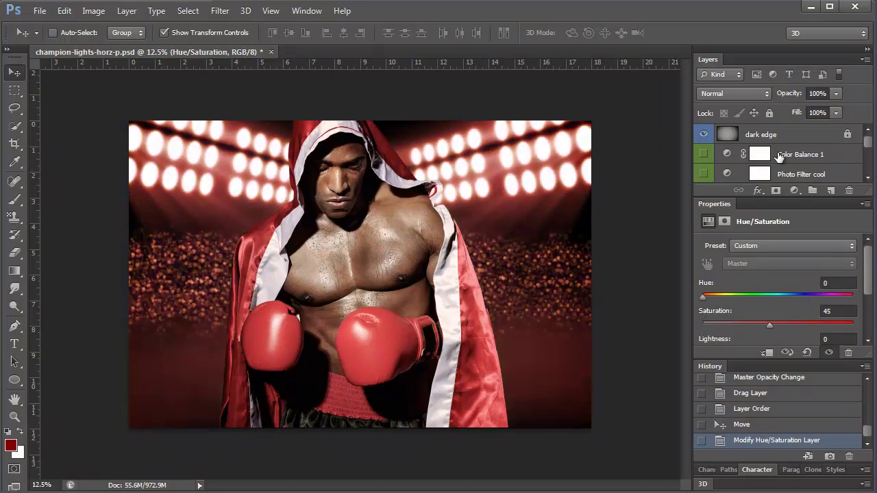
scroll(779, 157, down, 5)
click(728, 156)
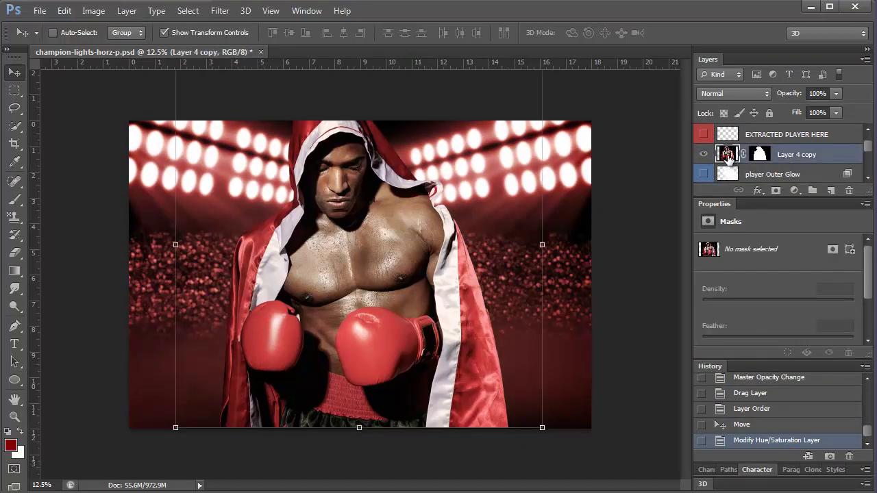
- Give Layer 4 copy a white 250 px Outer Glow and split the glow into its own layer
double_click(728, 157)
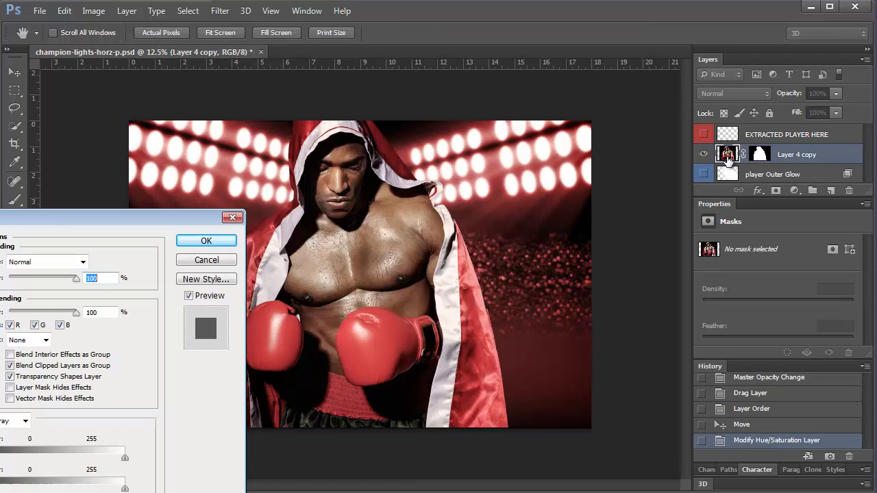
drag(124, 222, 575, 116)
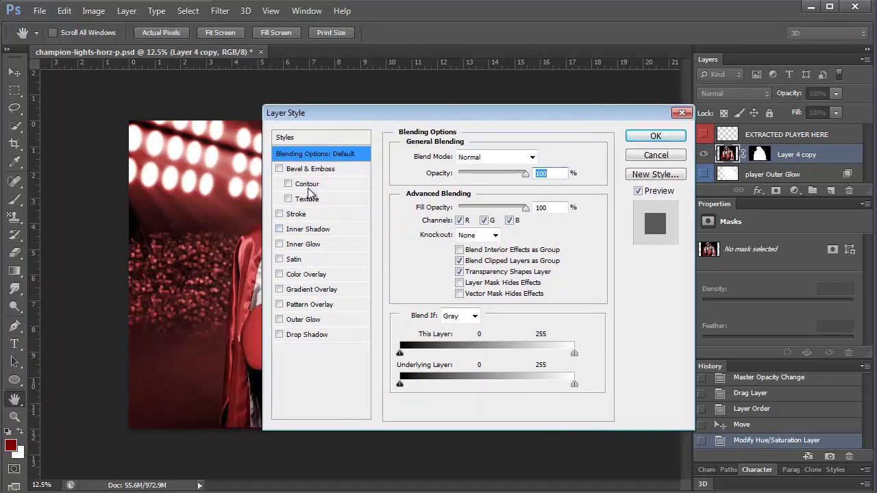
click(295, 320)
click(435, 205)
click(520, 314)
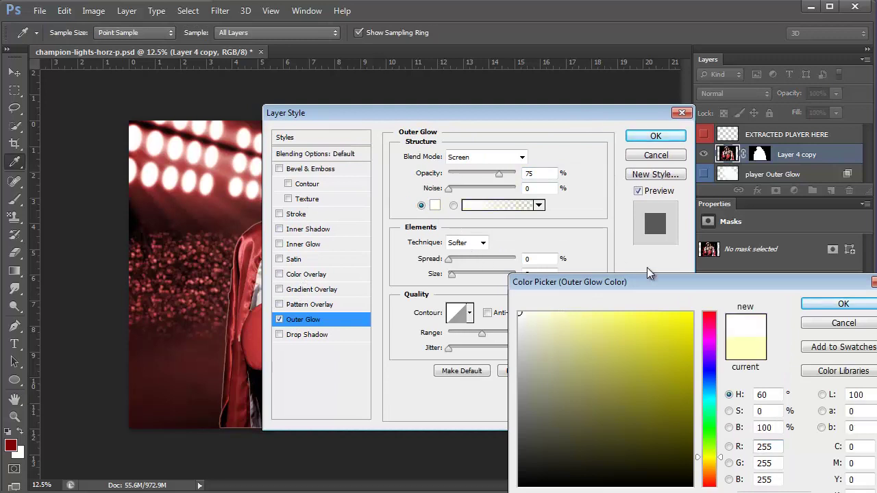
click(819, 303)
drag(451, 274, 536, 278)
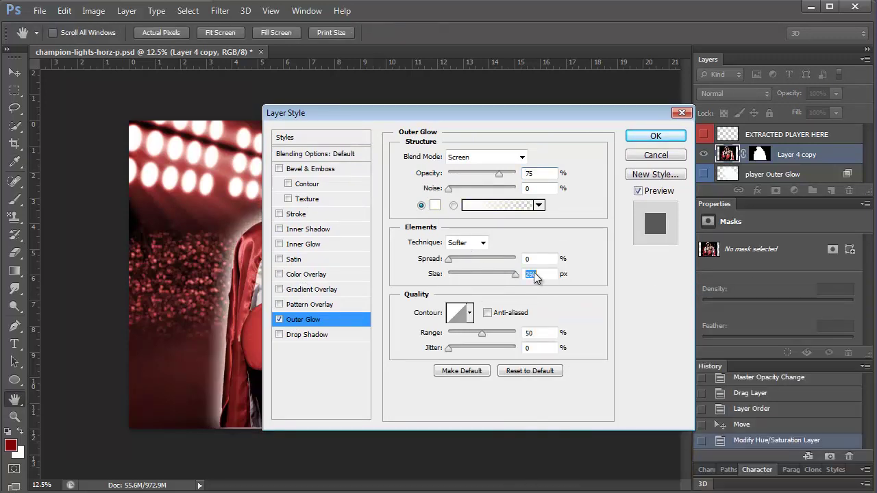
click(652, 136)
right_click(789, 172)
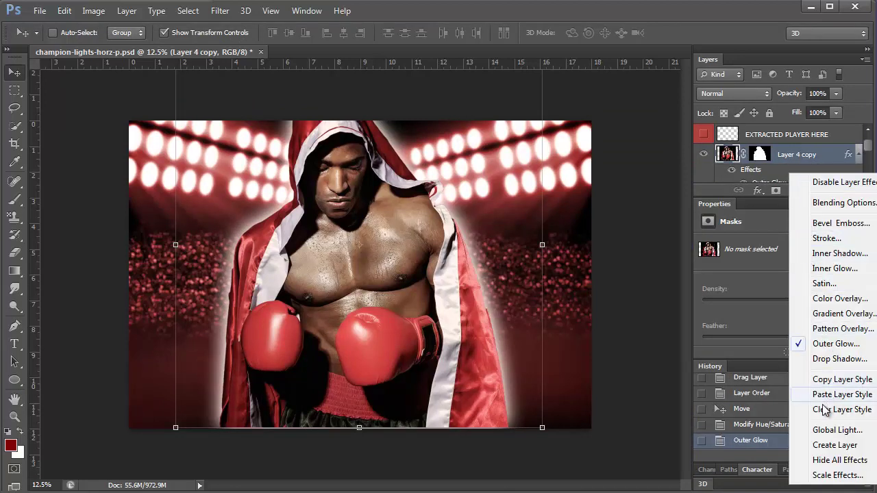
click(835, 446)
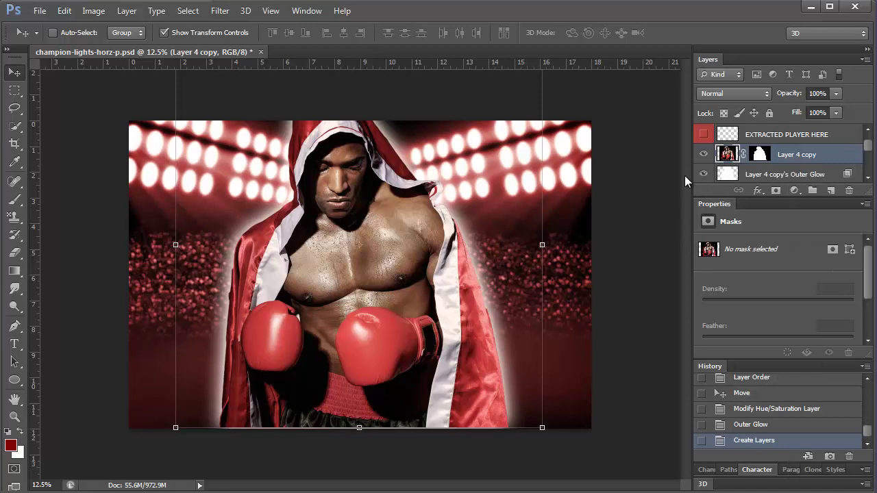
- Apply a Gaussian Blur with a larger radius to the Layer 4 copy's Outer Glow layer
click(752, 175)
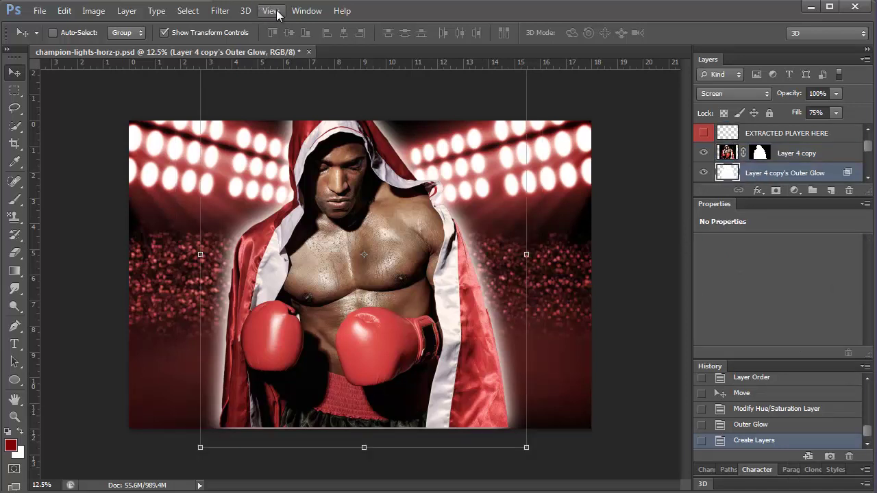
click(220, 10)
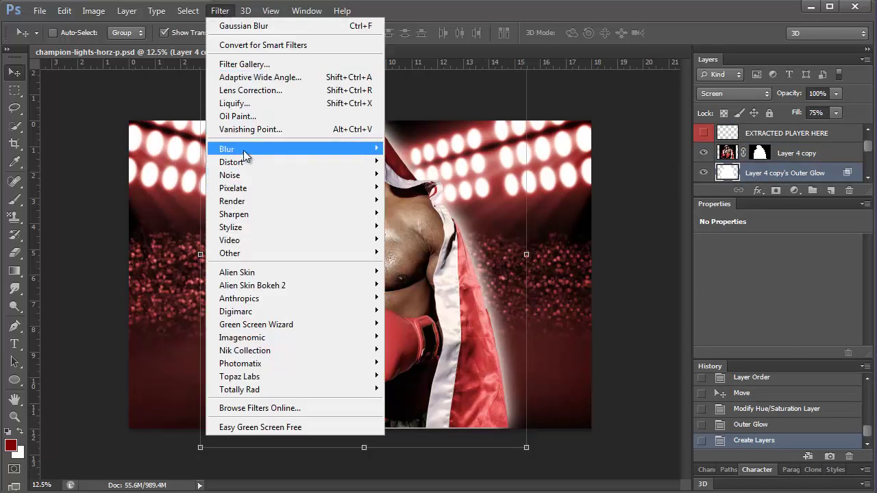
mouse_move(226, 149)
click(147, 247)
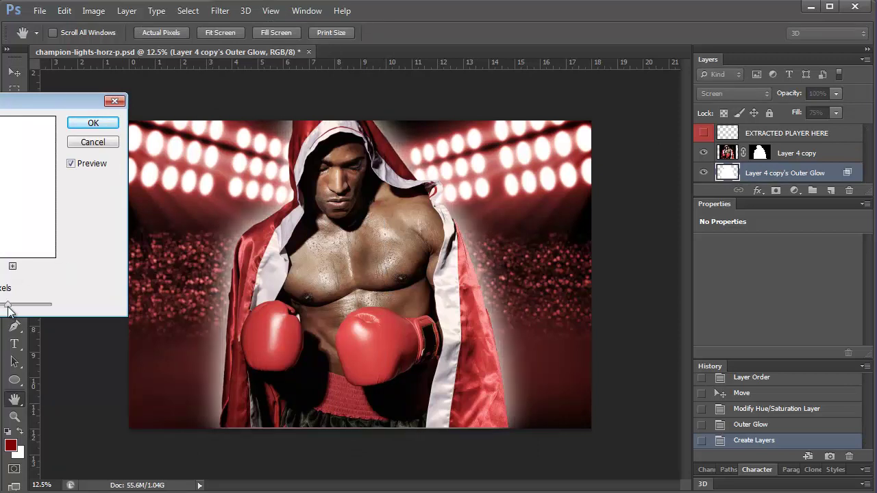
drag(8, 309, 41, 314)
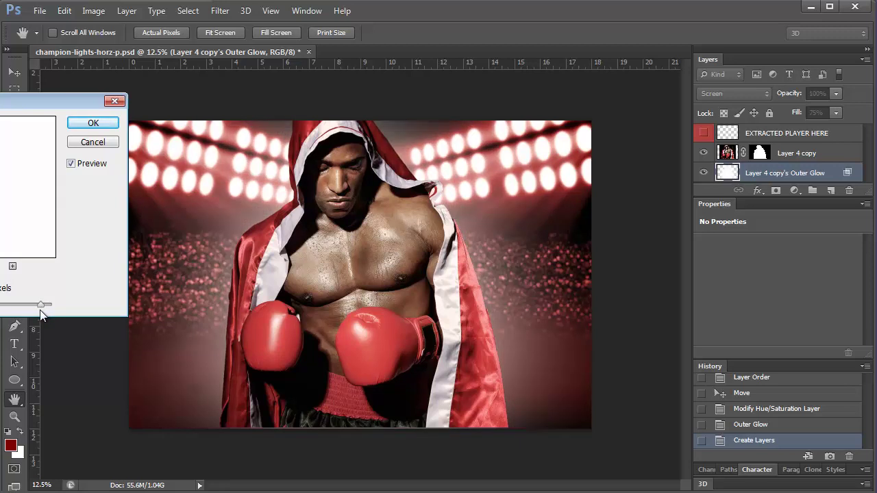
click(90, 123)
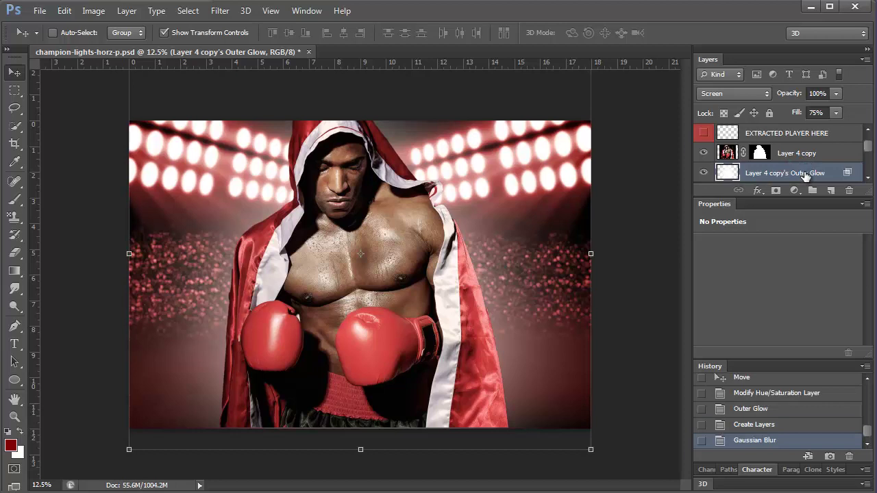
- Duplicate the Outer Glow layer, hide the copy, and set the original to 60% opacity
drag(806, 177, 831, 191)
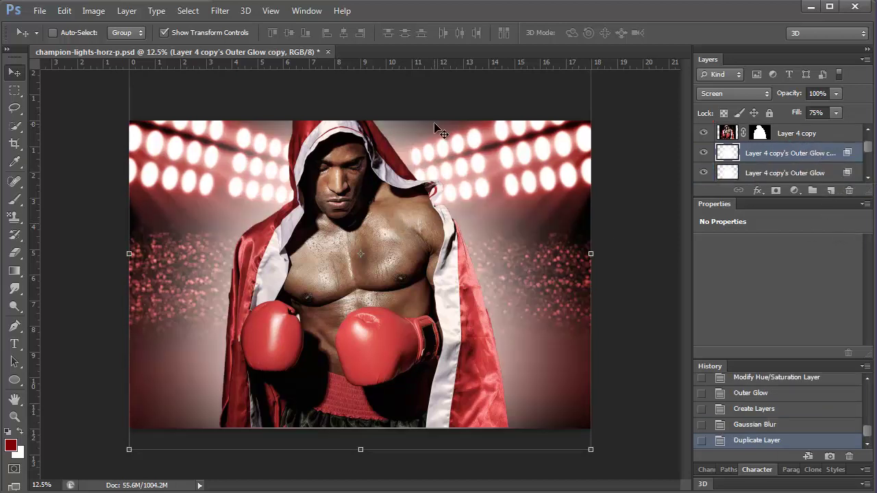
click(704, 153)
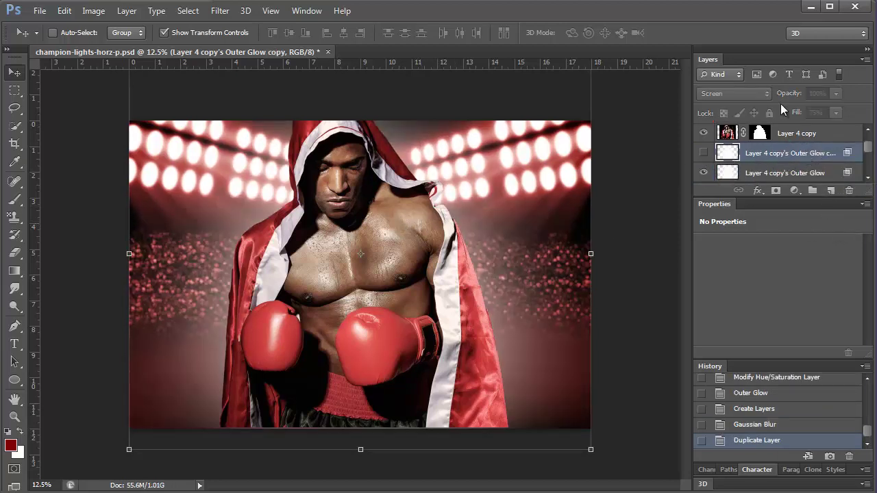
click(767, 173)
drag(787, 93, 762, 108)
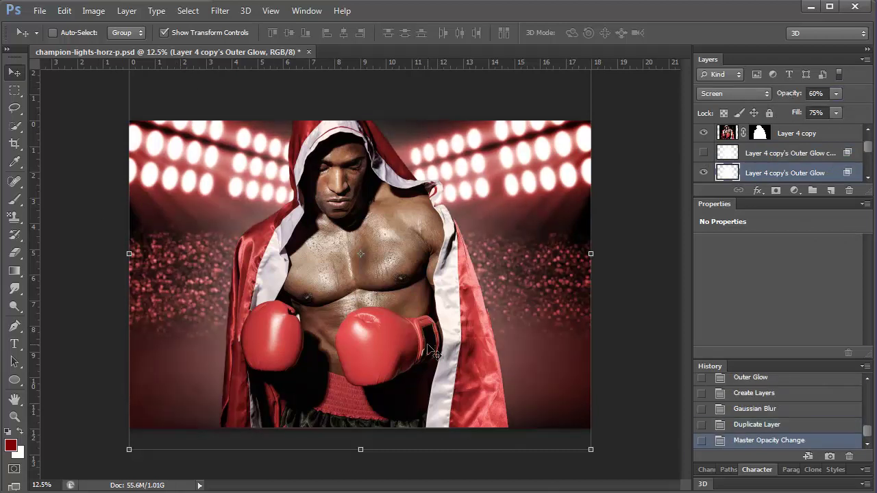